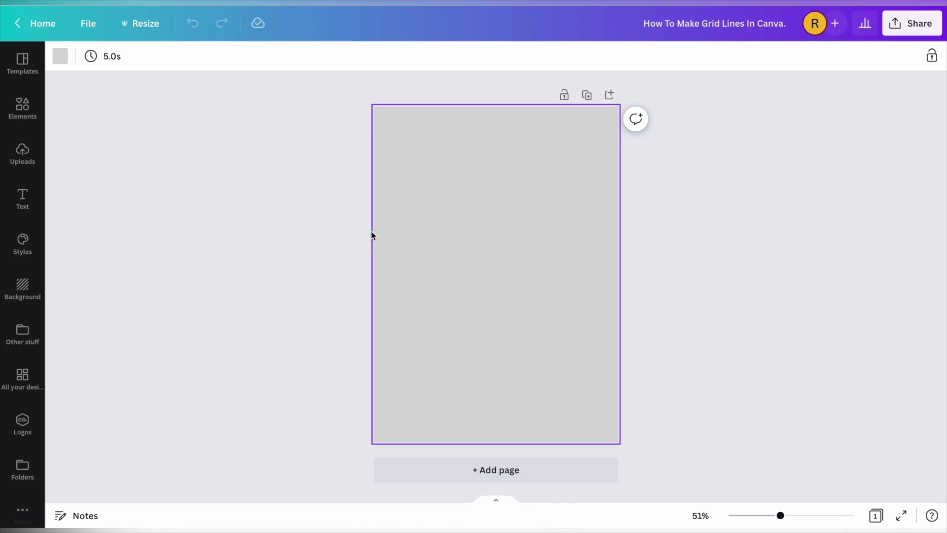
Turn on inch rulers and guides from the File menu, then toggle them off and on with Shift+R.
{"action": "left_click", "coordinate": [88, 24]}
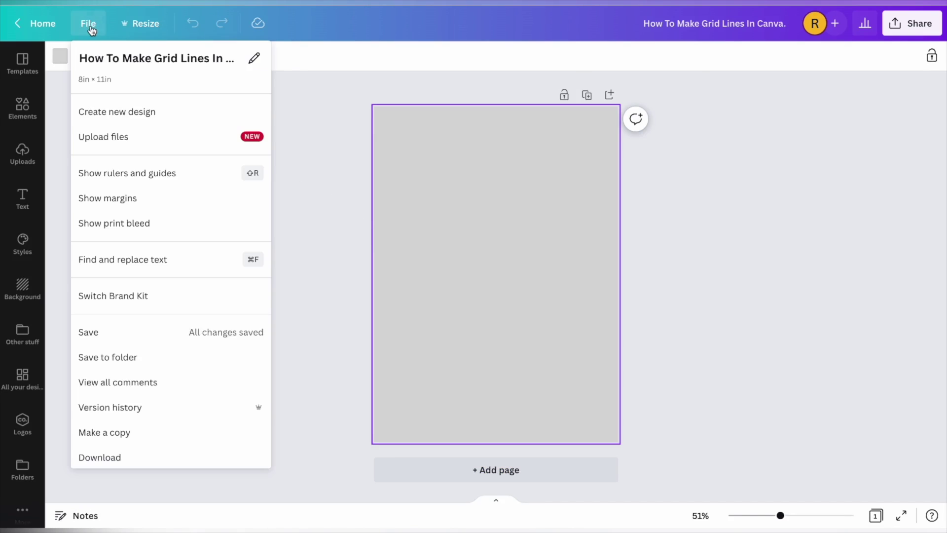
{"action": "left_click", "coordinate": [120, 175]}
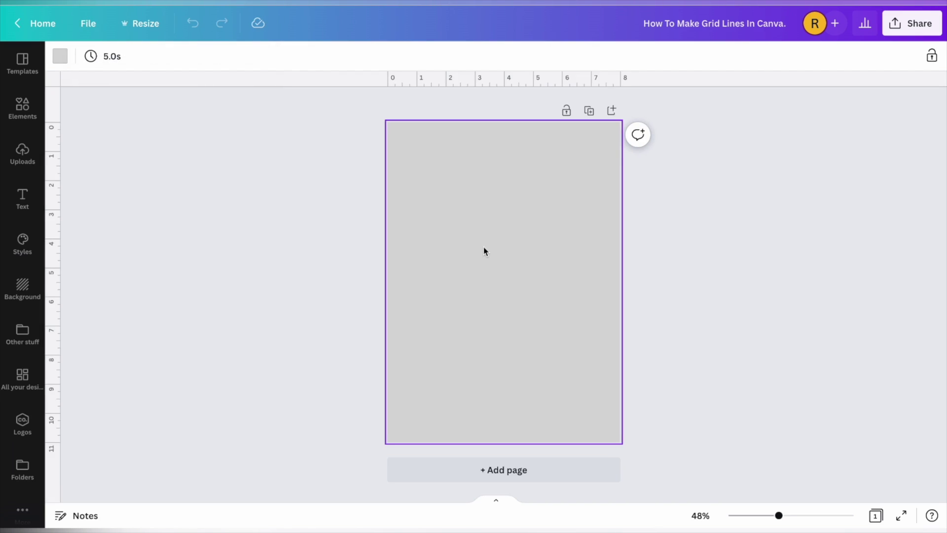
{"action": "key", "text": "shift+r"}
{"action": "key", "text": "shift+r"}
{"action": "key", "text": "shift+r"}
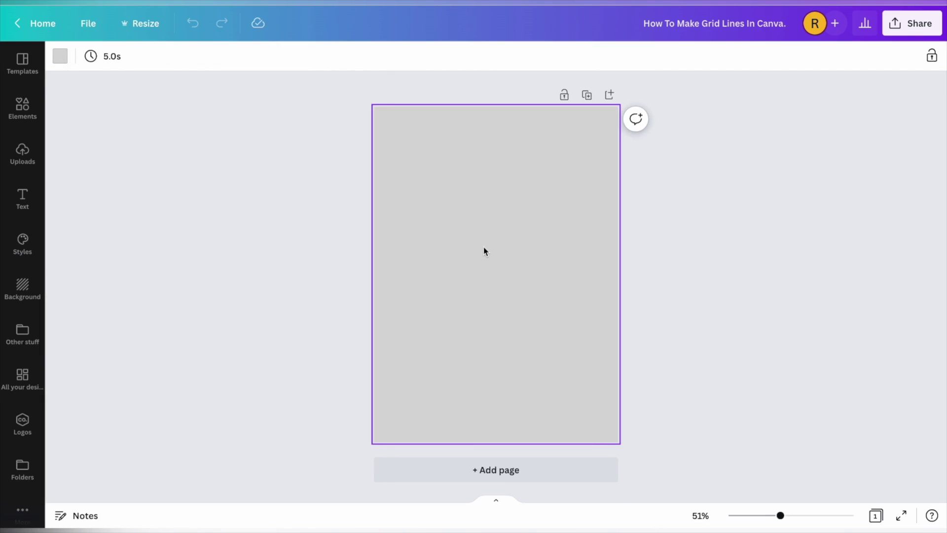
{"action": "key", "text": "shift+r"}
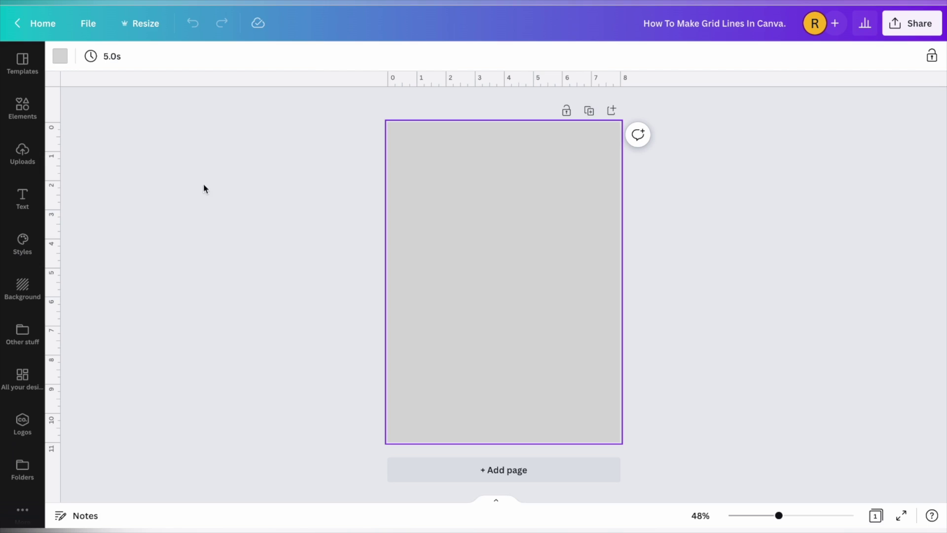
{"action": "left_click", "coordinate": [148, 23]}
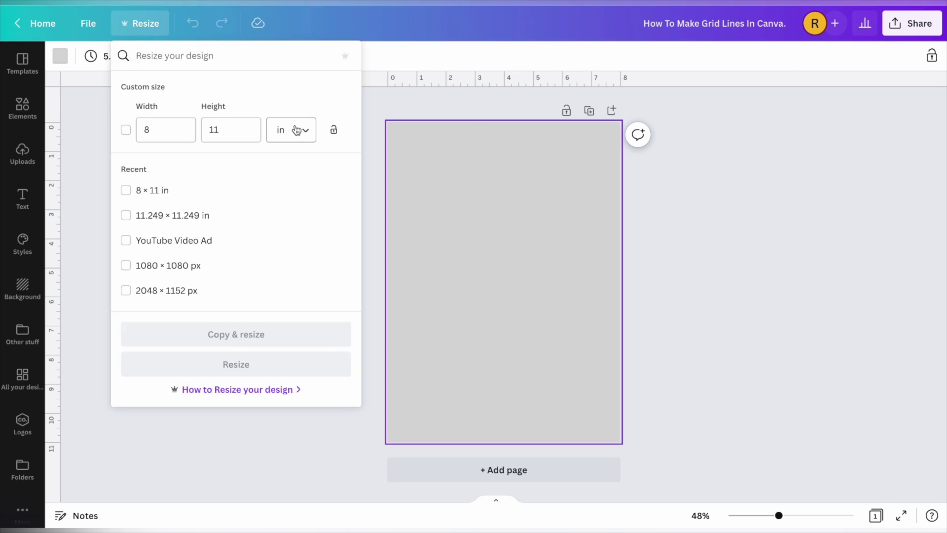
{"action": "left_click", "coordinate": [296, 129]}
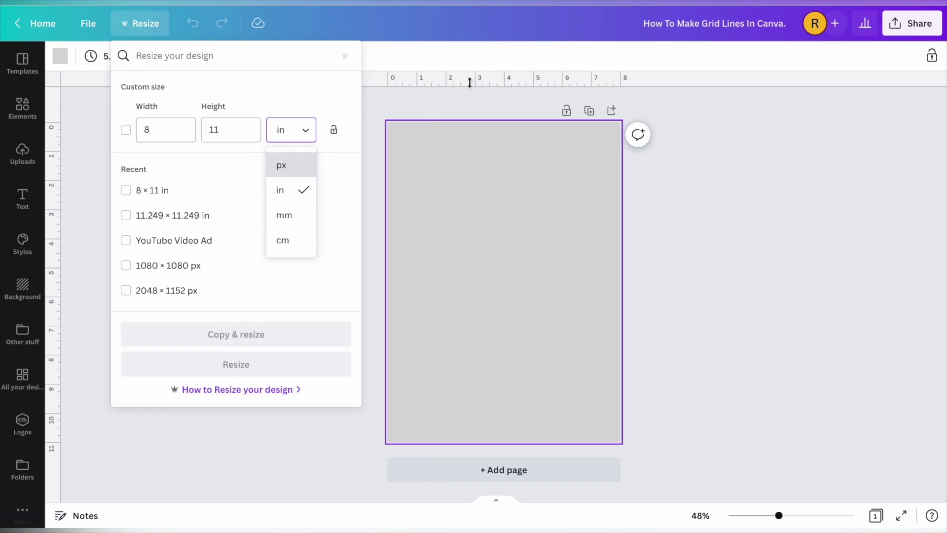
{"action": "left_click", "coordinate": [443, 261]}
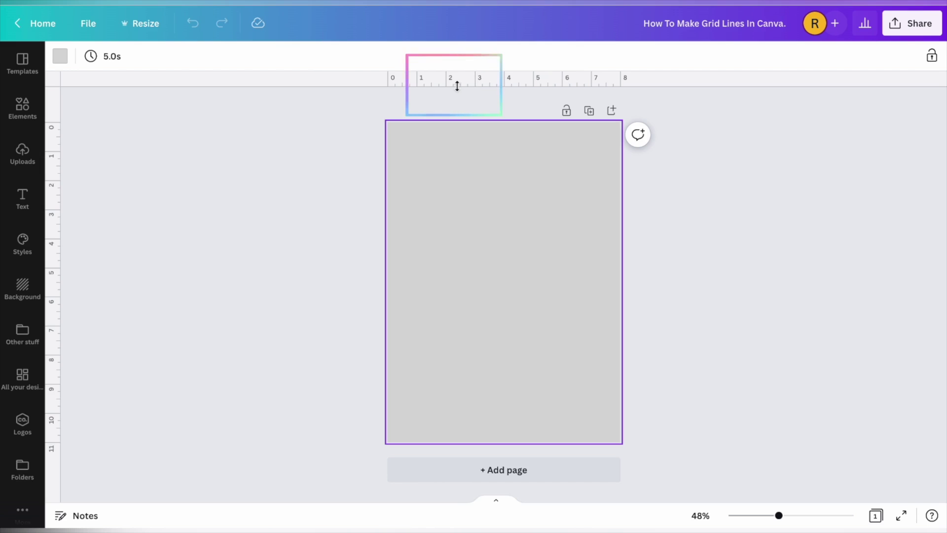
Drag horizontal guides from the top ruler to about 1 inch and 10 inches down the page.
{"action": "left_click_drag", "start_coordinate": [457, 88], "coordinate": [445, 151]}
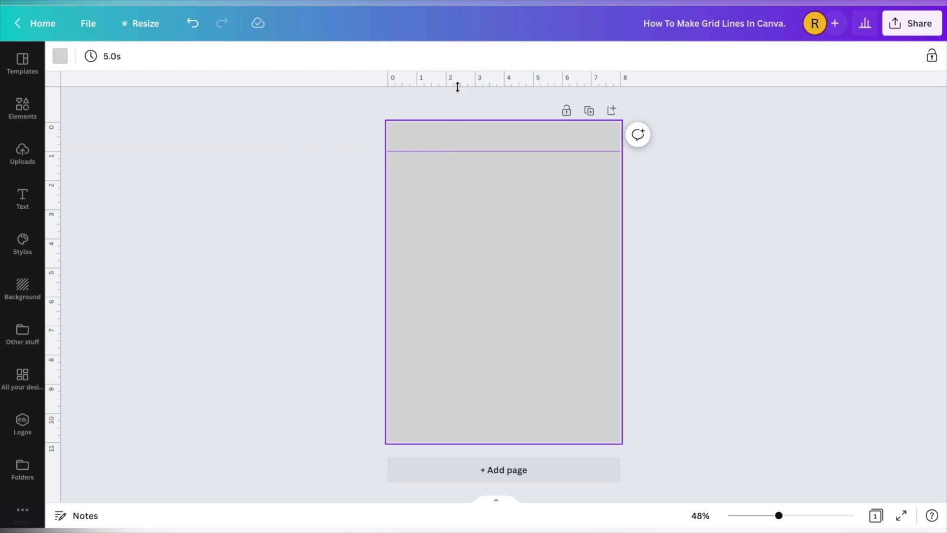
{"action": "left_click_drag", "start_coordinate": [457, 86], "coordinate": [430, 413]}
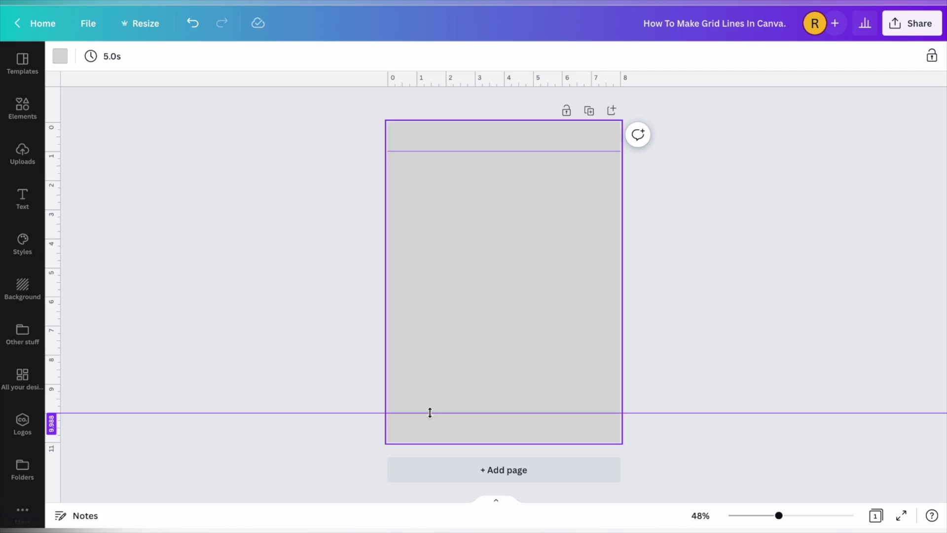
{"action": "left_click_drag", "start_coordinate": [429, 413], "coordinate": [430, 412]}
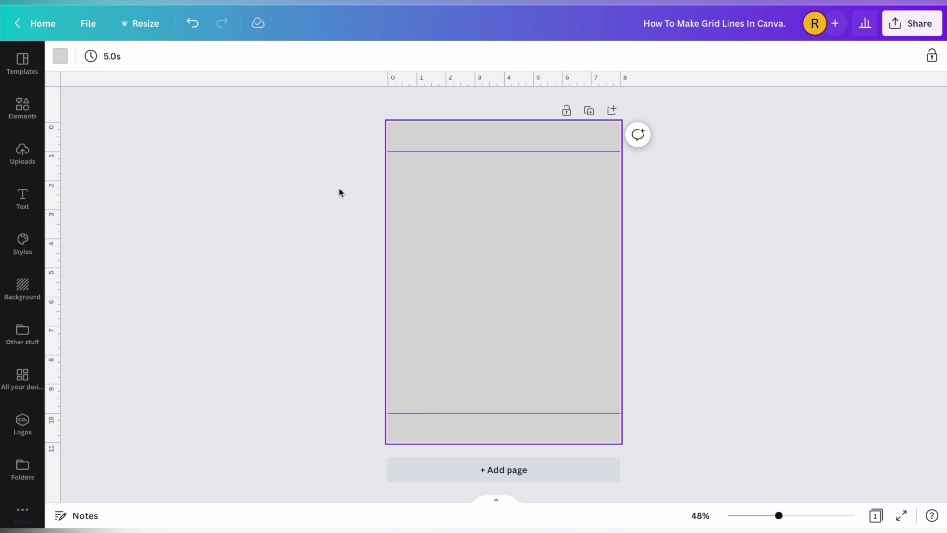
Add the bear sticker from Elements and move it toward the page's upper left.
{"action": "left_click", "coordinate": [23, 120]}
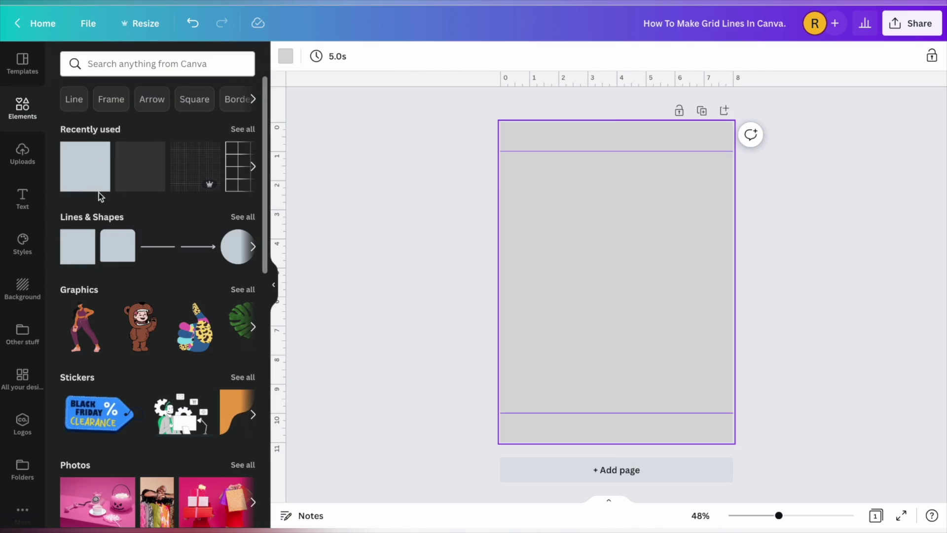
{"action": "left_click", "coordinate": [94, 181]}
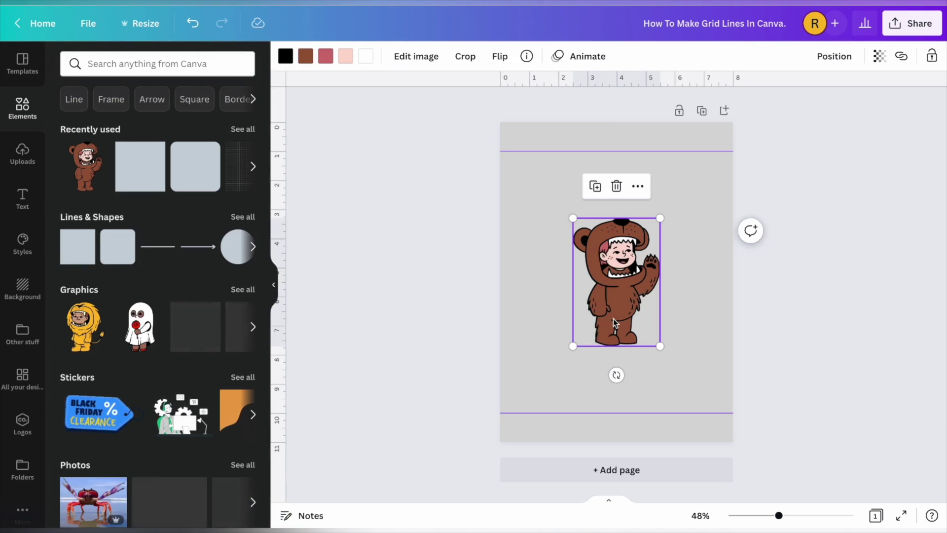
{"action": "left_click_drag", "start_coordinate": [614, 318], "coordinate": [603, 264]}
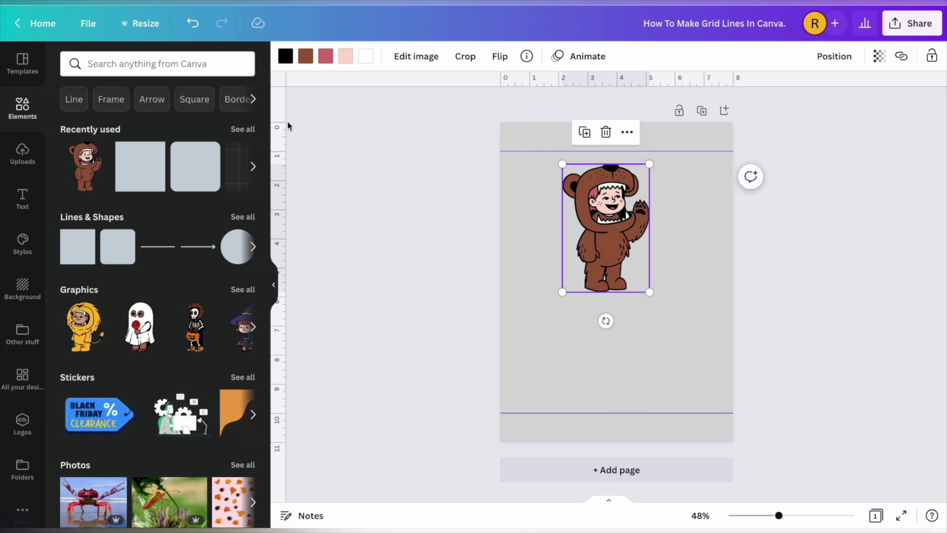
Add vertical guides at about 1 and 7 inches and snap the bear's top-left corner to them.
{"action": "left_click_drag", "start_coordinate": [286, 114], "coordinate": [530, 132]}
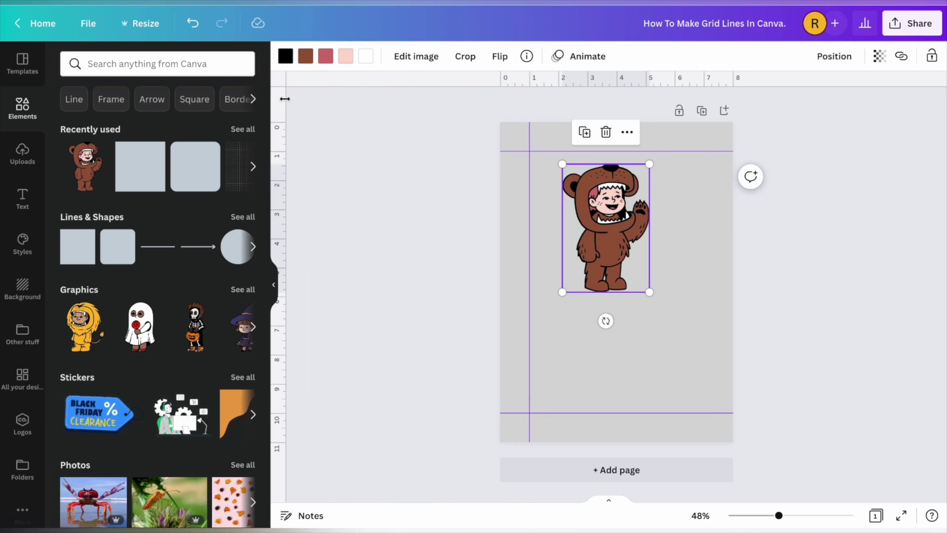
{"action": "left_click_drag", "start_coordinate": [285, 99], "coordinate": [705, 121]}
{"action": "left_click_drag", "start_coordinate": [620, 205], "coordinate": [587, 192]}
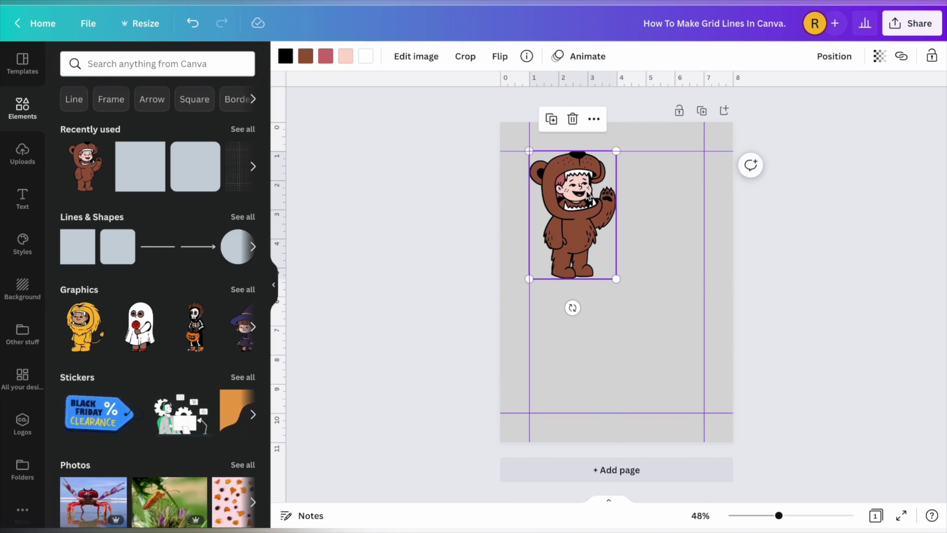
Show the page margins, nudge the bear against the guides, and add a horizontal line with L.
{"action": "left_click", "coordinate": [89, 29]}
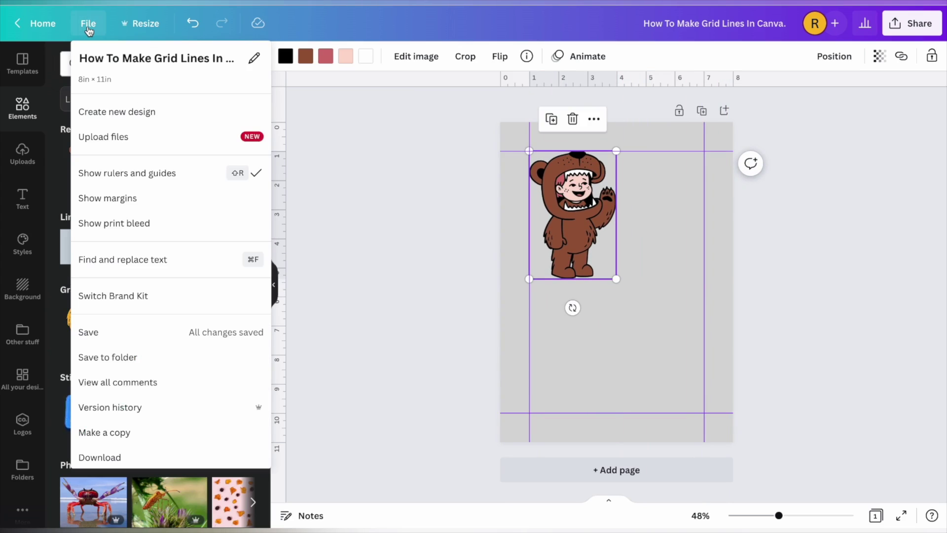
{"action": "left_click", "coordinate": [103, 197]}
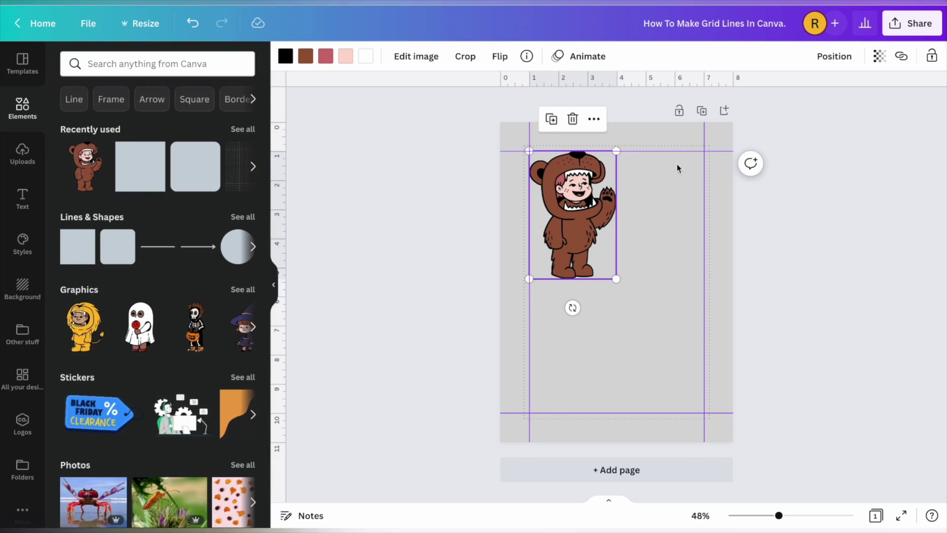
{"action": "left_click_drag", "start_coordinate": [578, 211], "coordinate": [629, 270]}
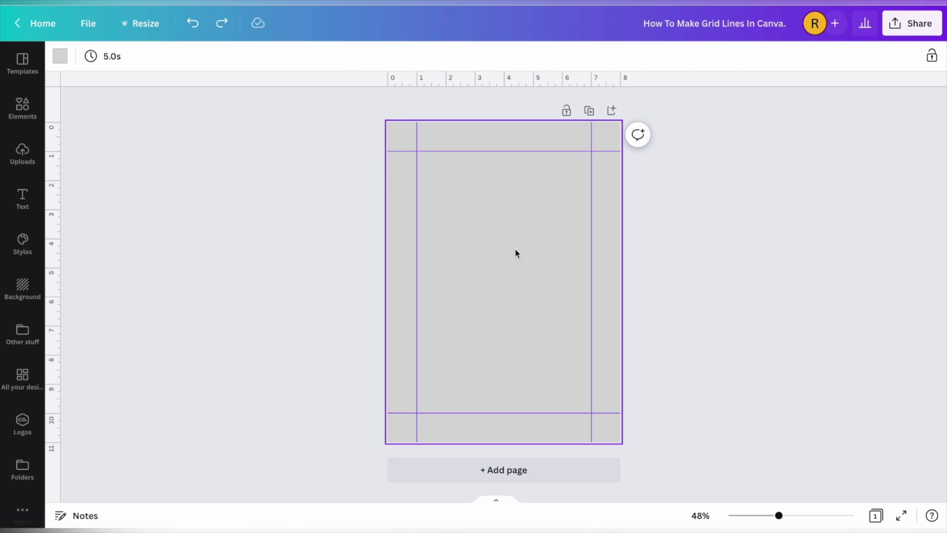
{"action": "key", "text": "l"}
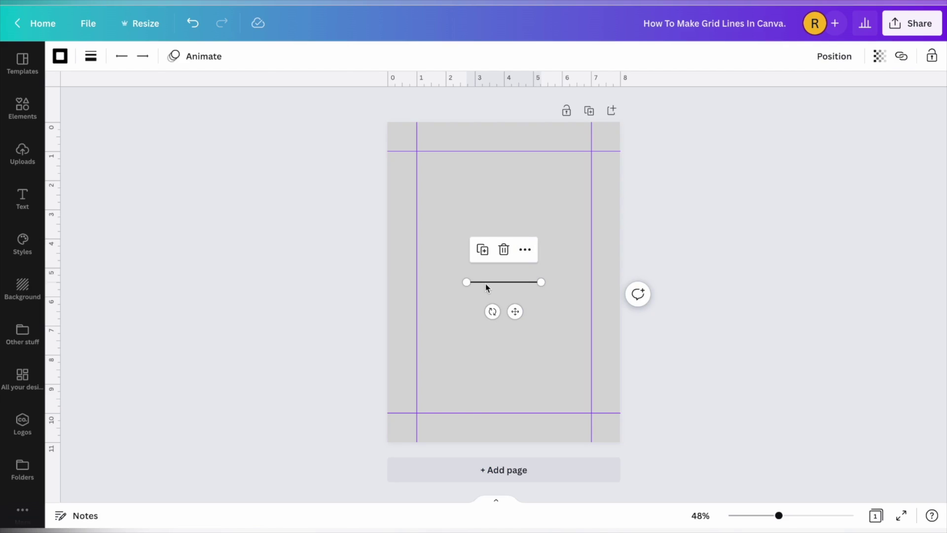
Snap the line to the left guide, stretch it 6 inches to the right guide, and duplicate it about ten times.
{"action": "mouse_move", "coordinate": [482, 283]}
{"action": "left_mouse_down"}
{"action": "mouse_move", "coordinate": [462, 268]}
{"action": "mouse_move", "coordinate": [434, 201]}
{"action": "mouse_move", "coordinate": [434, 164]}
{"action": "mouse_move", "coordinate": [434, 178]}
{"action": "mouse_move", "coordinate": [590, 176]}
{"action": "left_mouse_up"}
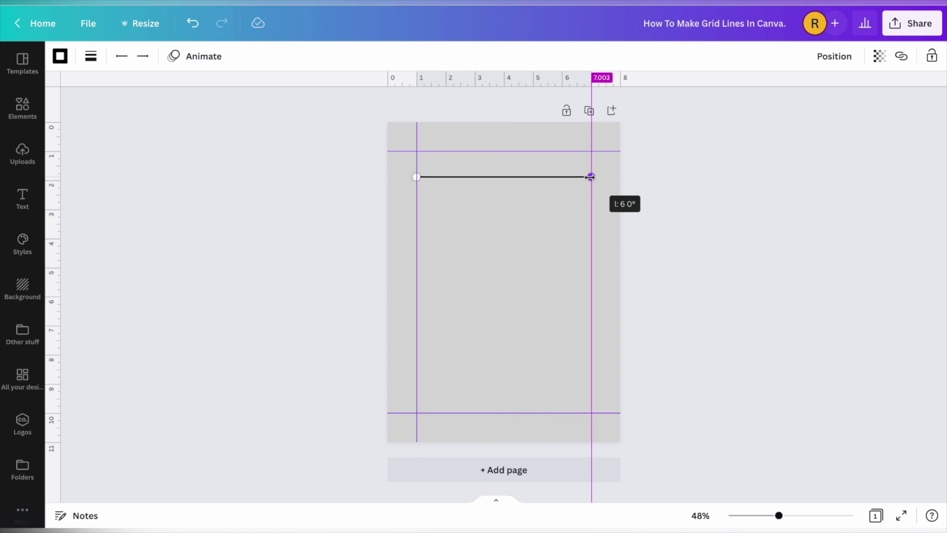
{"action": "left_click_drag", "start_coordinate": [591, 176], "coordinate": [589, 173]}
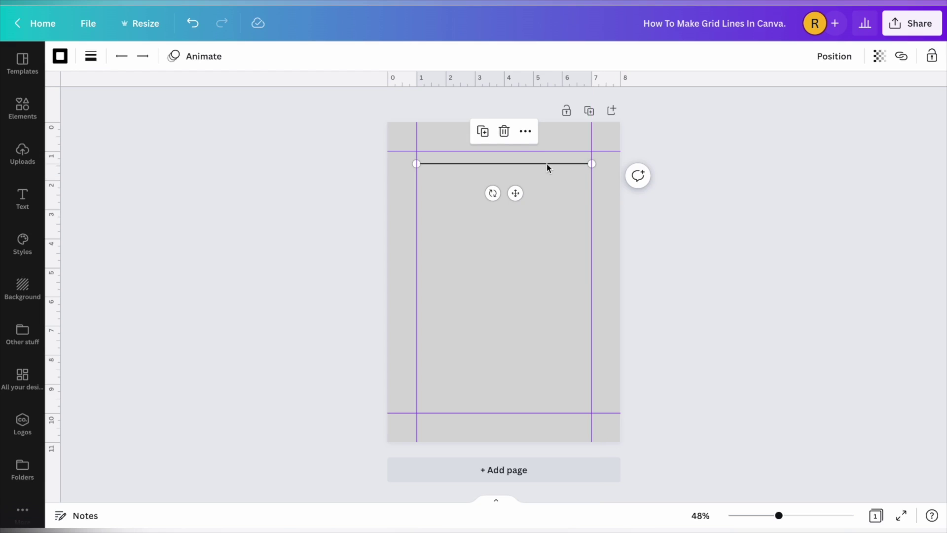
{"action": "key", "text": "ctrl+d"}
{"action": "key", "text": "ctrl+d"}
{"action": "key", "text": "ctrl+d"}
{"action": "key", "text": "ctrl+d"}
{"action": "key", "text": "ctrl+d"}
{"action": "key", "text": "ctrl+d"}
{"action": "key", "text": "ctrl+d"}
{"action": "key", "text": "ctrl+d"}
{"action": "key", "text": "ctrl+d"}
{"action": "key", "text": "ctrl+d"}
Move one copy onto the top guide and another onto the bottom guide, then select all eleven lines.
{"action": "left_click", "coordinate": [511, 163]}
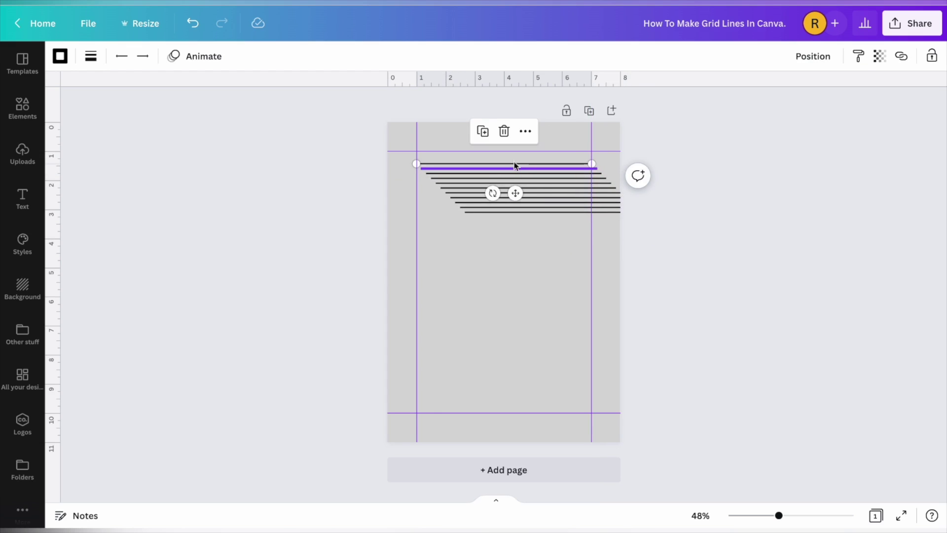
{"action": "left_click", "coordinate": [514, 166]}
{"action": "left_click_drag", "start_coordinate": [514, 166], "coordinate": [511, 145]}
{"action": "left_click_drag", "start_coordinate": [512, 212], "coordinate": [464, 414]}
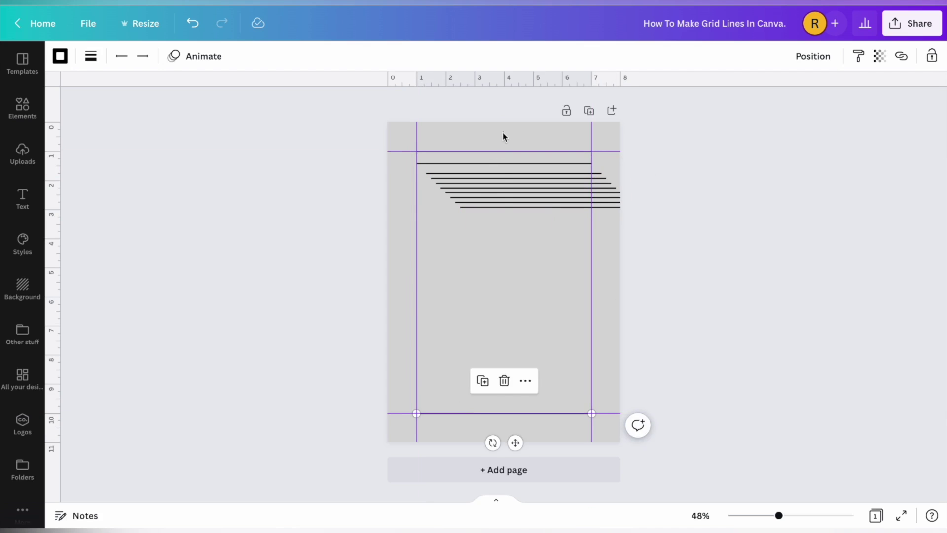
{"action": "left_click_drag", "start_coordinate": [503, 136], "coordinate": [526, 425]}
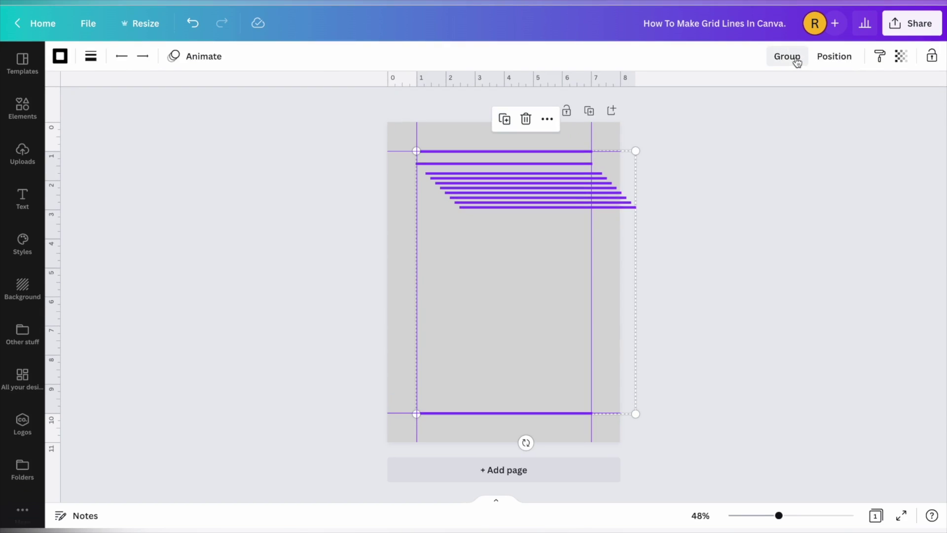
Space the eleven lines evenly, group them, and shift the group onto the left guide.
{"action": "left_click", "coordinate": [834, 57]}
{"action": "left_click", "coordinate": [686, 299]}
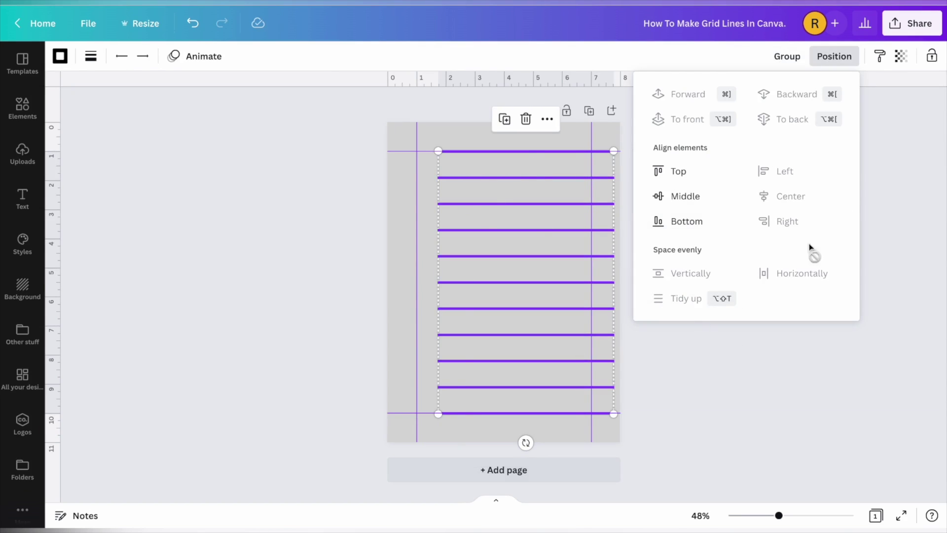
{"action": "left_click", "coordinate": [795, 59]}
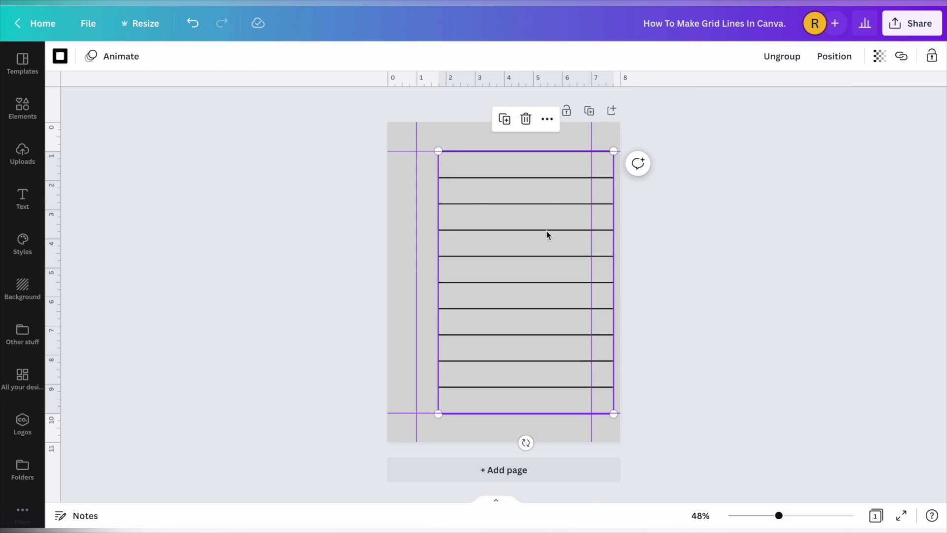
{"action": "left_click_drag", "start_coordinate": [546, 235], "coordinate": [523, 232]}
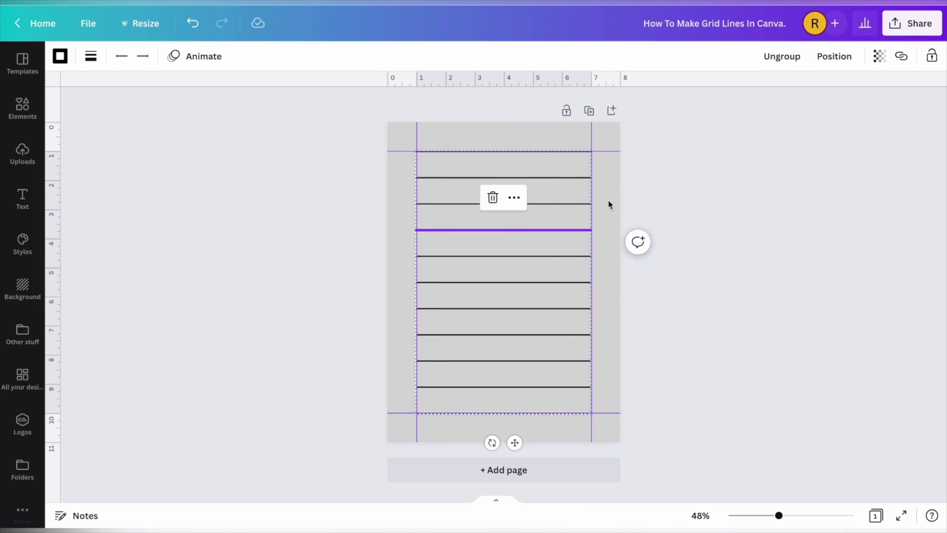
Ungroup the lines, reselect all horizontal lines, regroup them, and lock the group.
{"action": "left_click", "coordinate": [796, 58]}
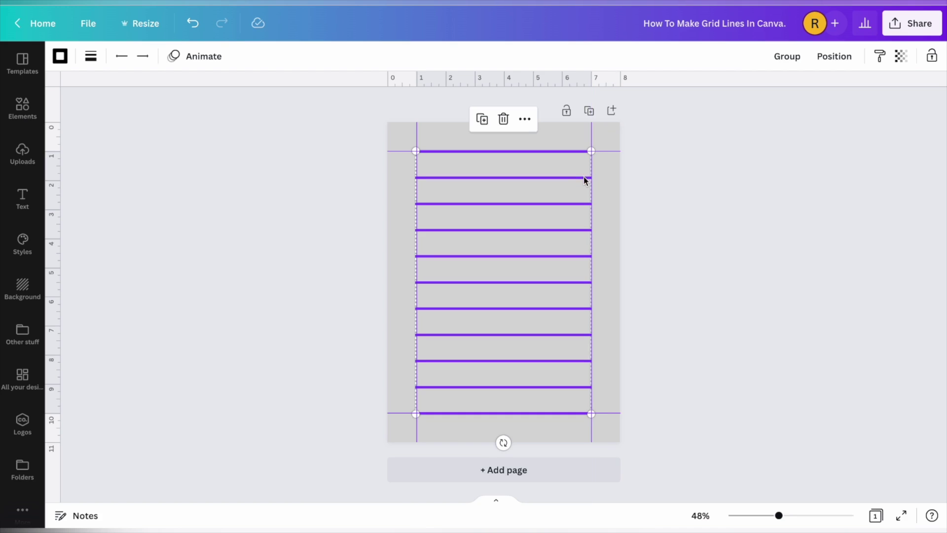
{"action": "left_click", "coordinate": [630, 197]}
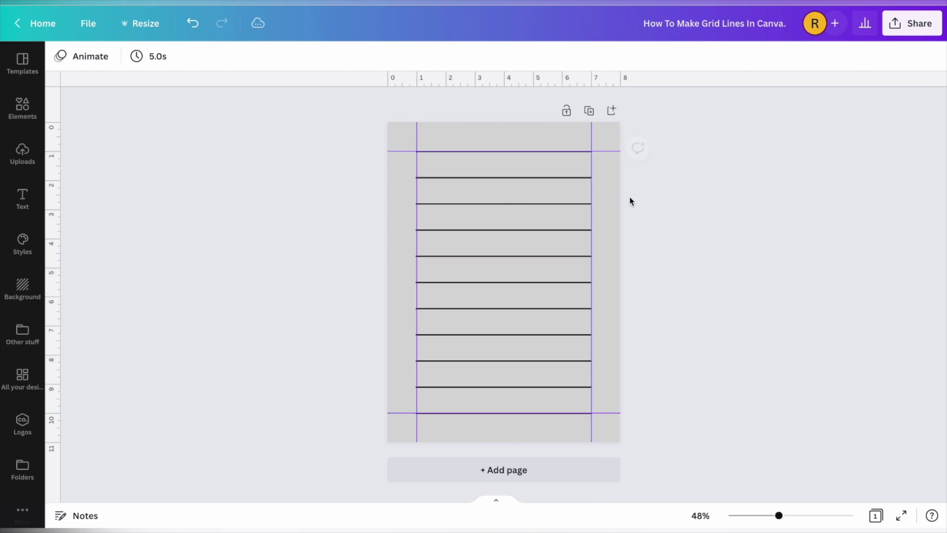
{"action": "left_click", "coordinate": [544, 178]}
{"action": "left_click", "coordinate": [738, 183]}
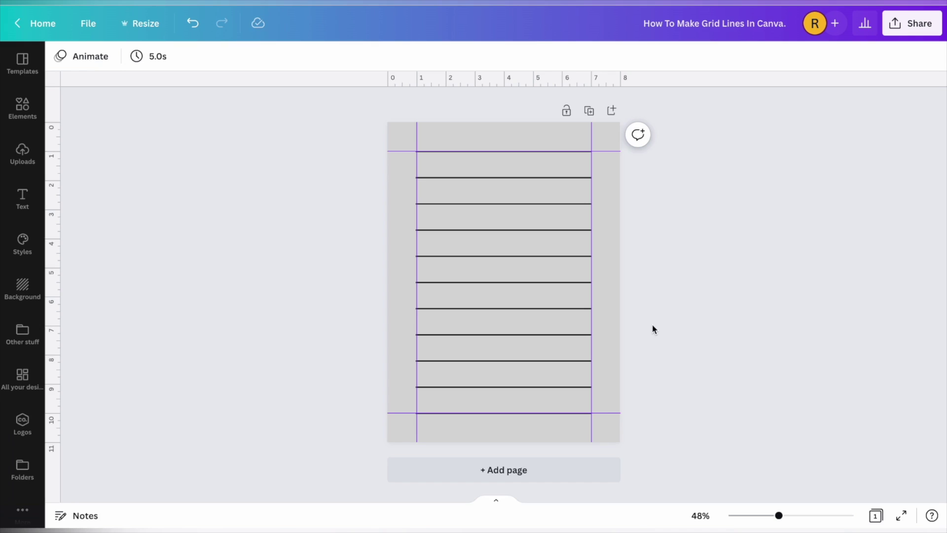
{"action": "left_click_drag", "start_coordinate": [540, 137], "coordinate": [579, 428]}
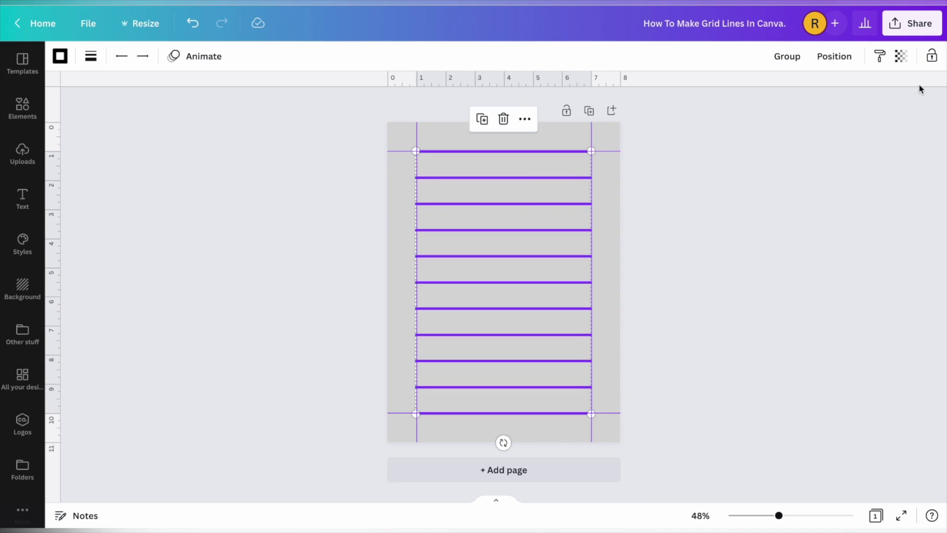
{"action": "left_click", "coordinate": [789, 57]}
{"action": "left_click", "coordinate": [932, 57]}
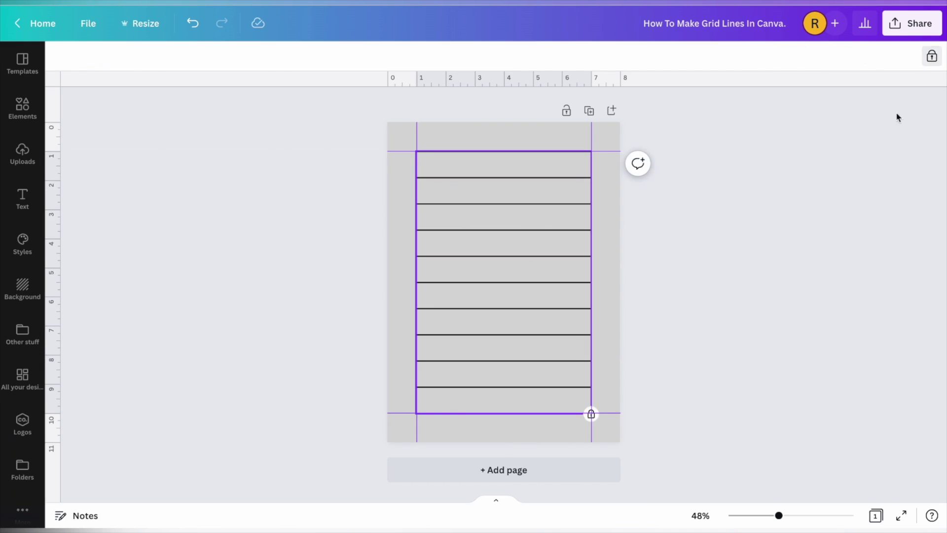
{"action": "left_click", "coordinate": [814, 197]}
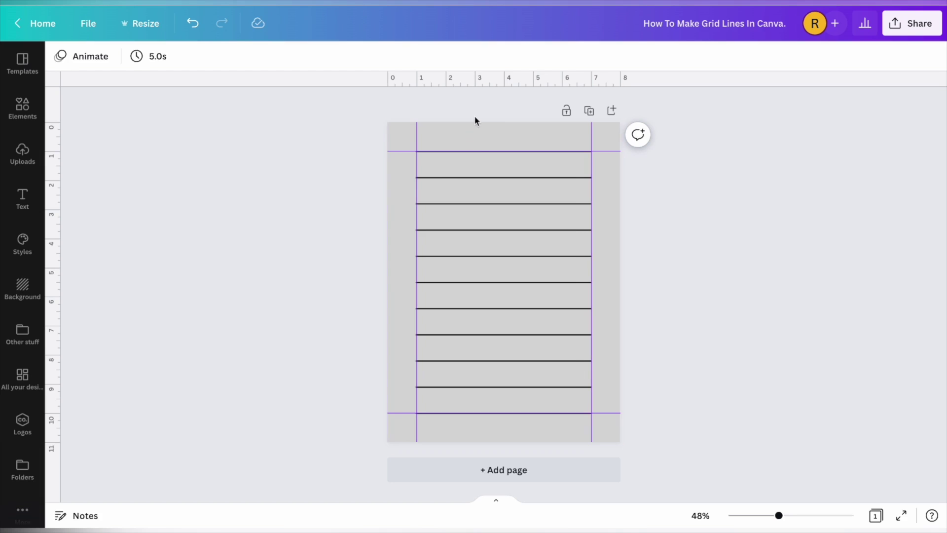
Add a new line, rotate it vertical, and stretch it from the top margin to the bottom margin.
{"action": "left_click", "coordinate": [477, 141]}
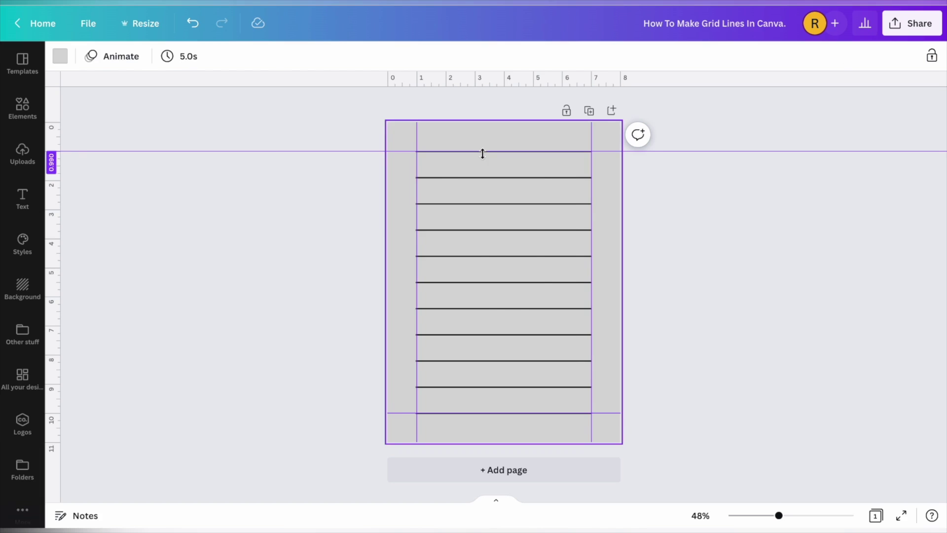
{"action": "key", "text": "l"}
{"action": "left_click_drag", "start_coordinate": [493, 311], "coordinate": [532, 292]}
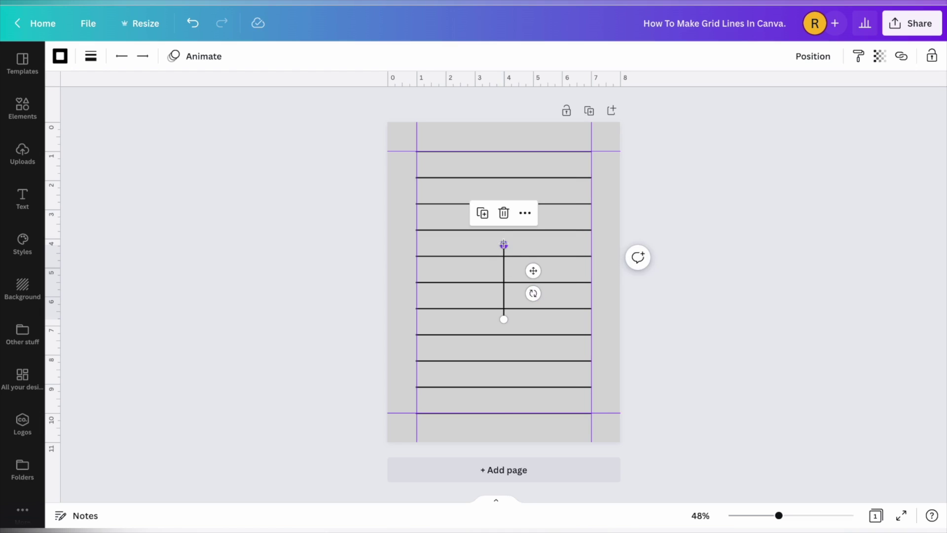
{"action": "left_click_drag", "start_coordinate": [503, 245], "coordinate": [504, 151]}
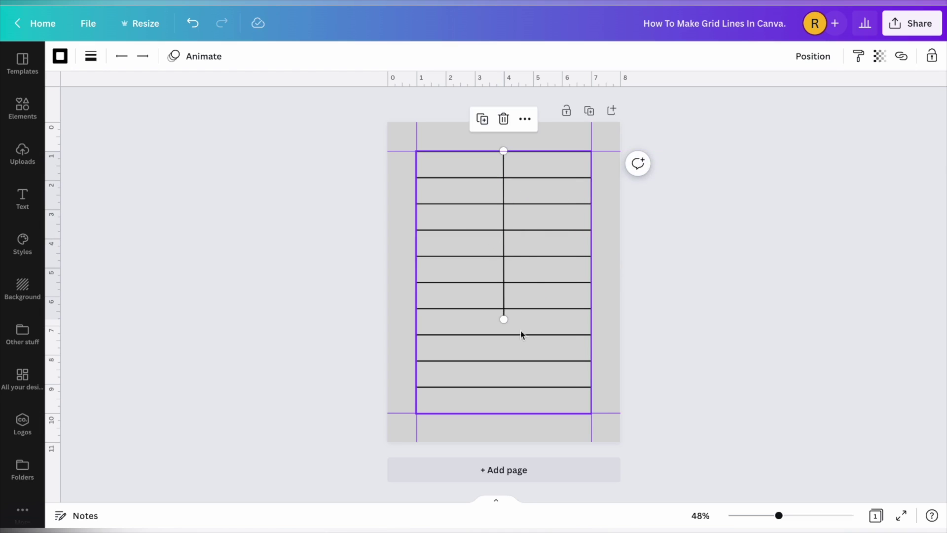
{"action": "left_click_drag", "start_coordinate": [504, 320], "coordinate": [504, 413]}
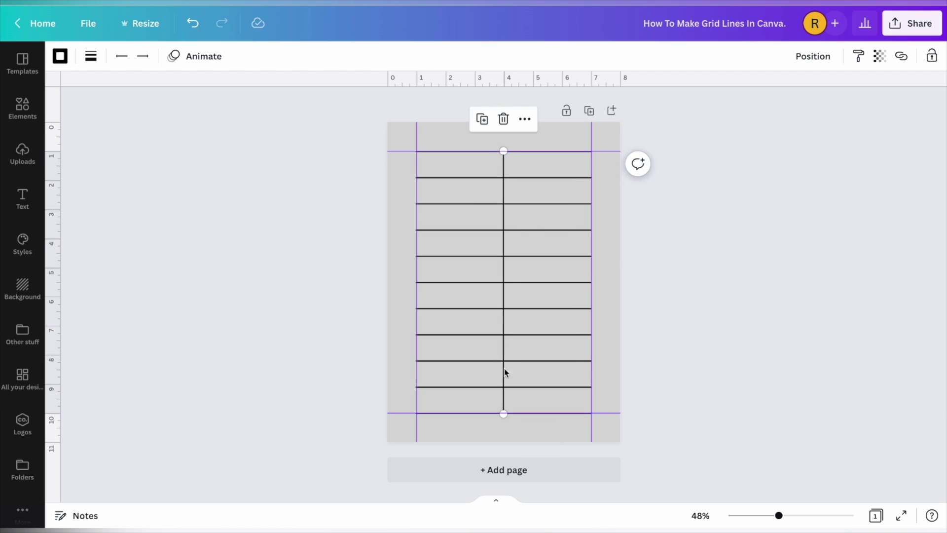
Duplicate the vertical line and move copies onto the left and right margins.
{"action": "key", "text": "ctrl+d"}
{"action": "key", "text": "ctrl+d"}
{"action": "key", "text": "ctrl+d"}
{"action": "key", "text": "ctrl+d"}
{"action": "key", "text": "ctrl+d"}
{"action": "key", "text": "ctrl+d"}
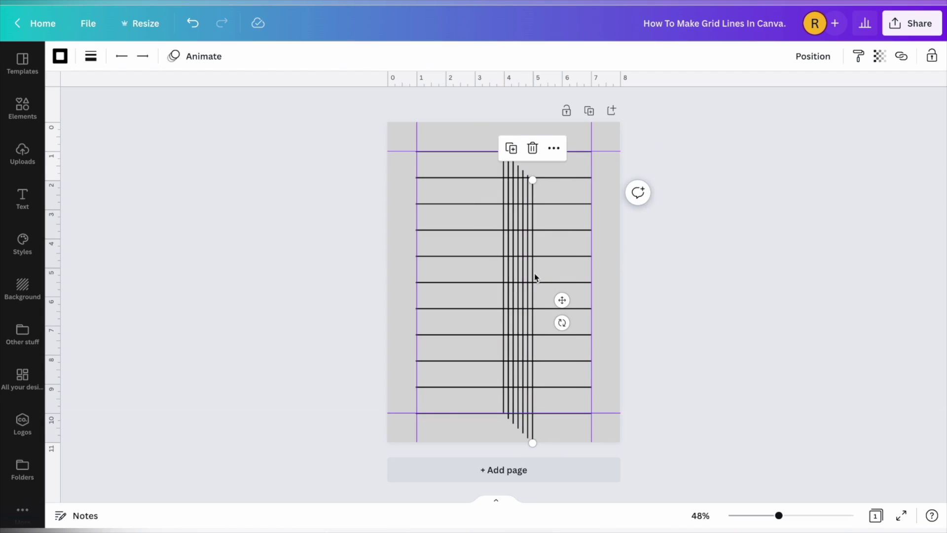
{"action": "left_click_drag", "start_coordinate": [534, 277], "coordinate": [425, 243]}
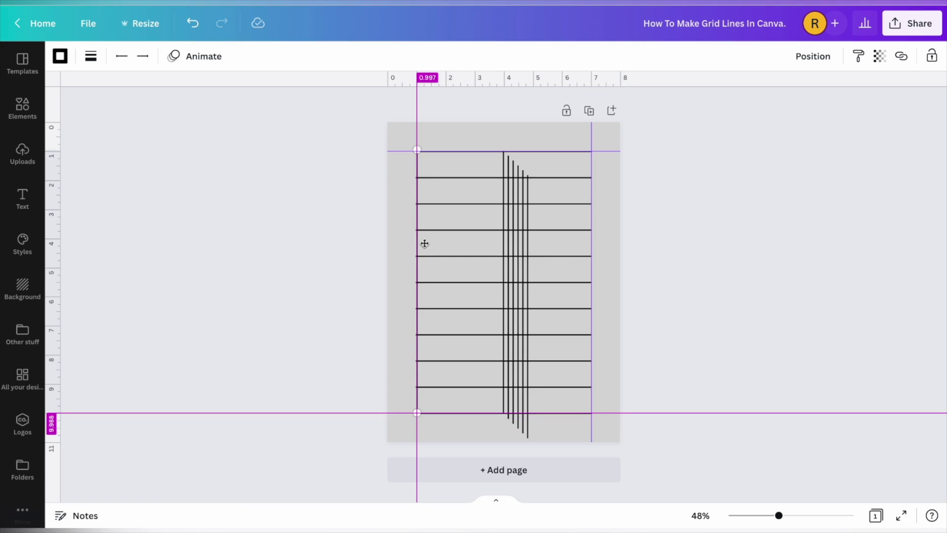
{"action": "left_click_drag", "start_coordinate": [423, 243], "coordinate": [422, 241]}
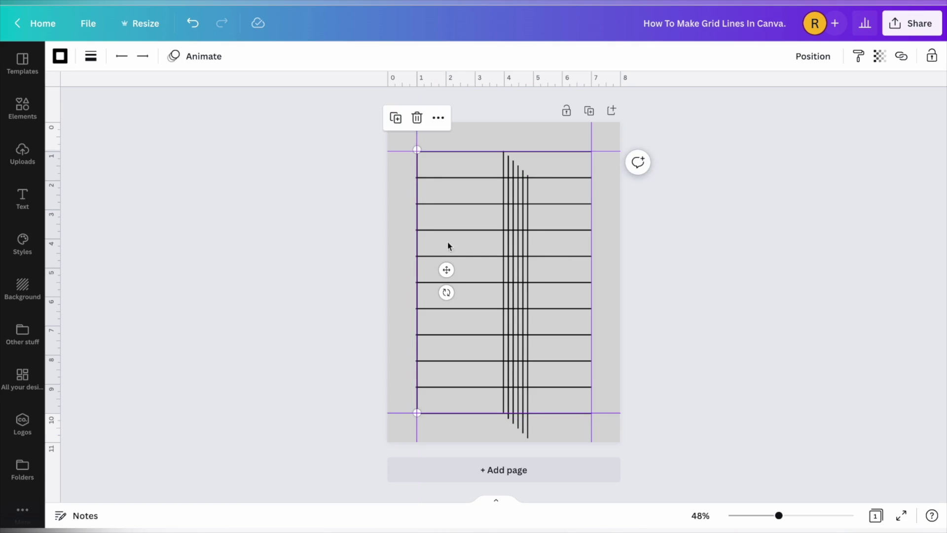
{"action": "left_click", "coordinate": [529, 250]}
{"action": "left_click_drag", "start_coordinate": [529, 249], "coordinate": [592, 228]}
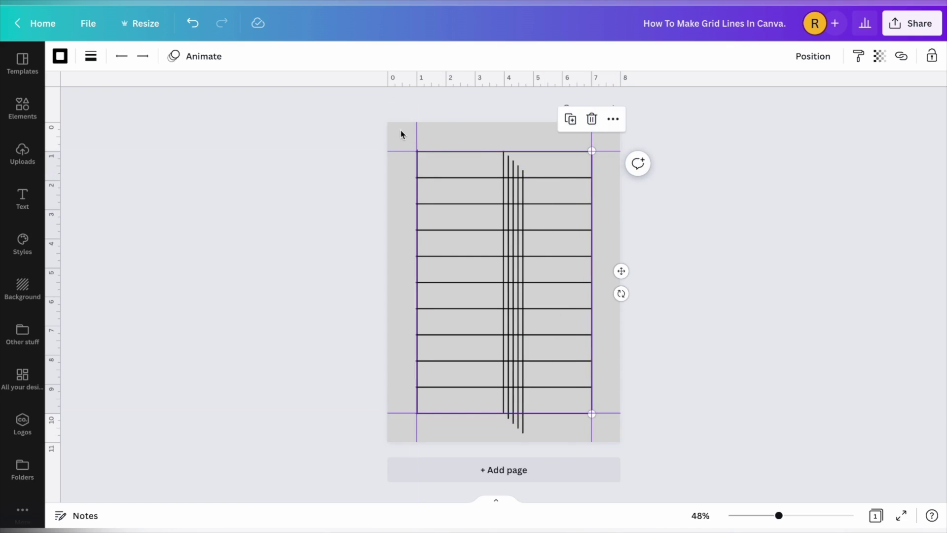
Tidy up the seven vertical lines to even spacing, group them, and align the group with the top margin.
{"action": "left_click_drag", "start_coordinate": [415, 143], "coordinate": [613, 208]}
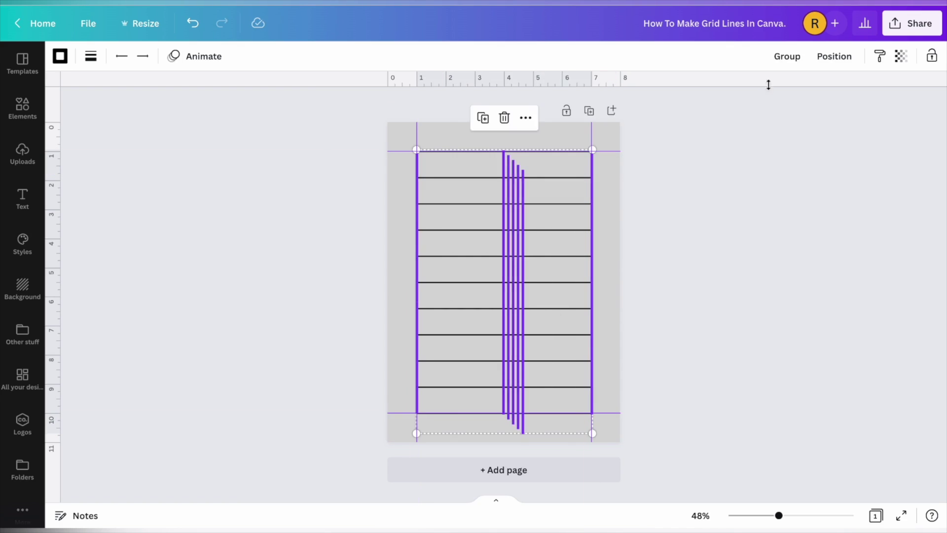
{"action": "left_click", "coordinate": [843, 58]}
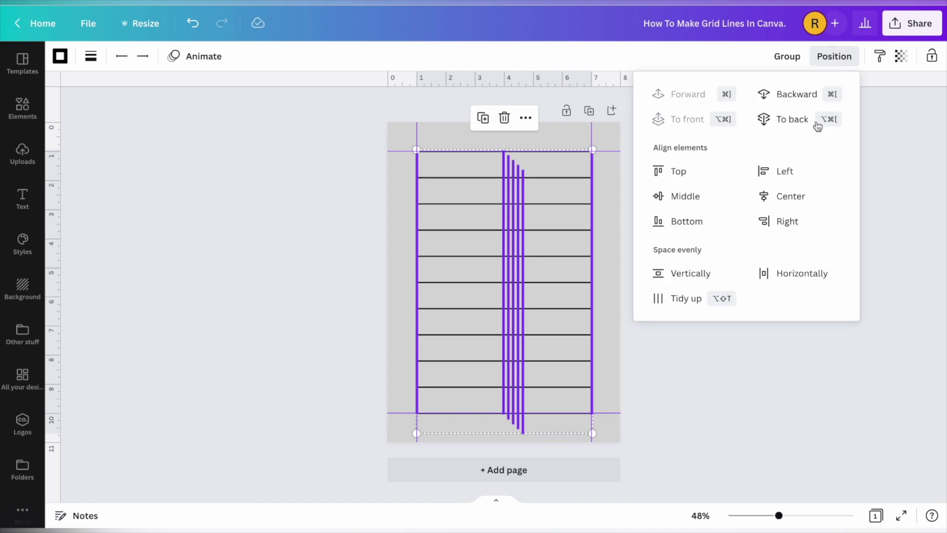
{"action": "left_click", "coordinate": [689, 298]}
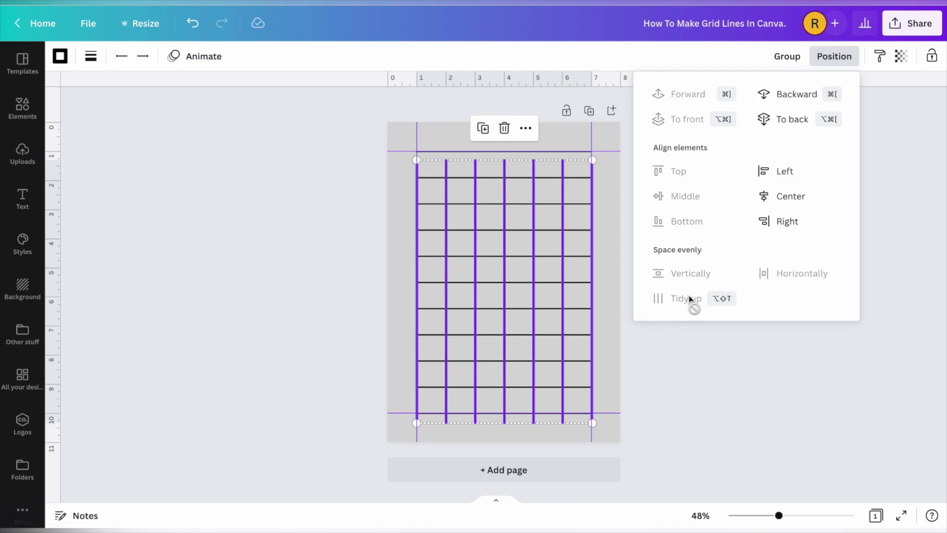
{"action": "left_click", "coordinate": [692, 418]}
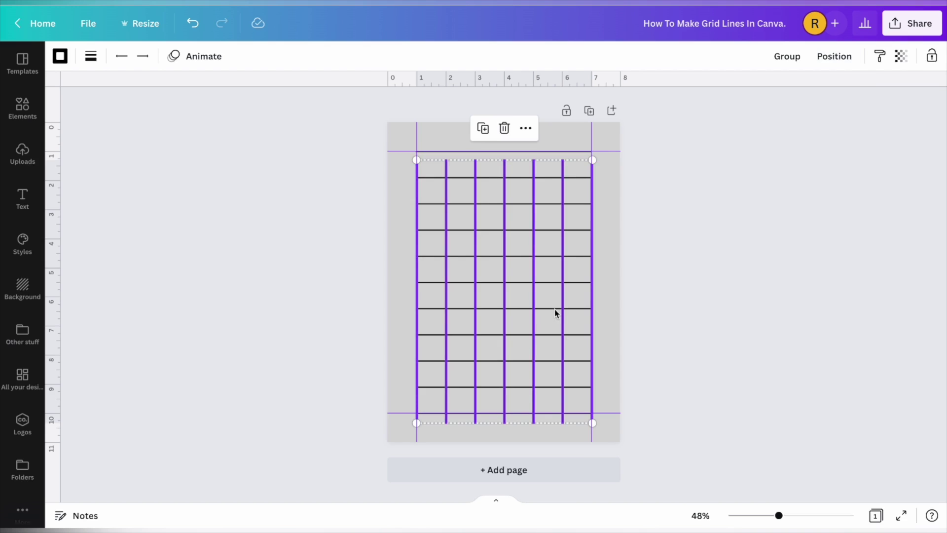
{"action": "left_click", "coordinate": [787, 57]}
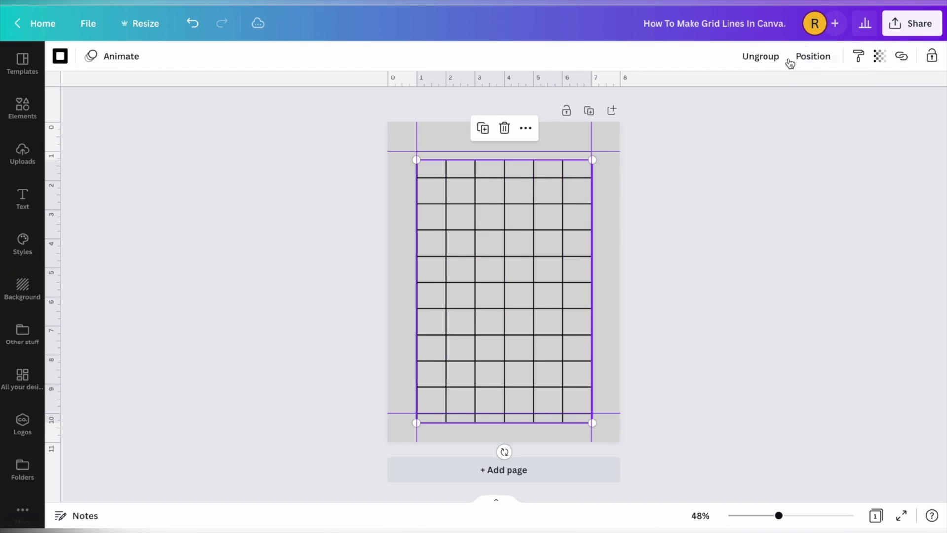
{"action": "left_click", "coordinate": [561, 255]}
{"action": "mouse_move", "coordinate": [563, 255]}
{"action": "left_mouse_down"}
{"action": "mouse_move", "coordinate": [562, 217]}
{"action": "mouse_move", "coordinate": [561, 245]}
{"action": "left_mouse_up"}
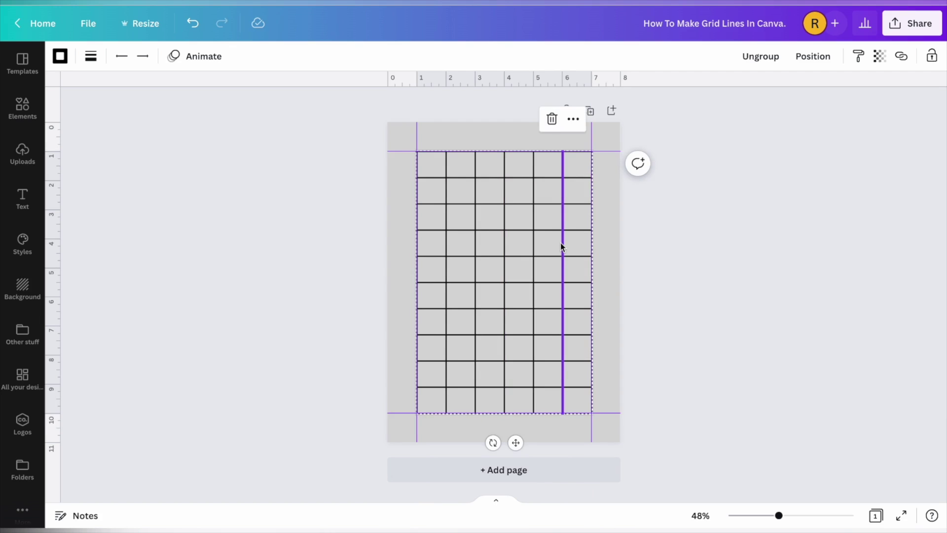
Hide the rulers, shift the vertical line group down, and unlock the horizontal line group.
{"action": "key", "text": "shift+r"}
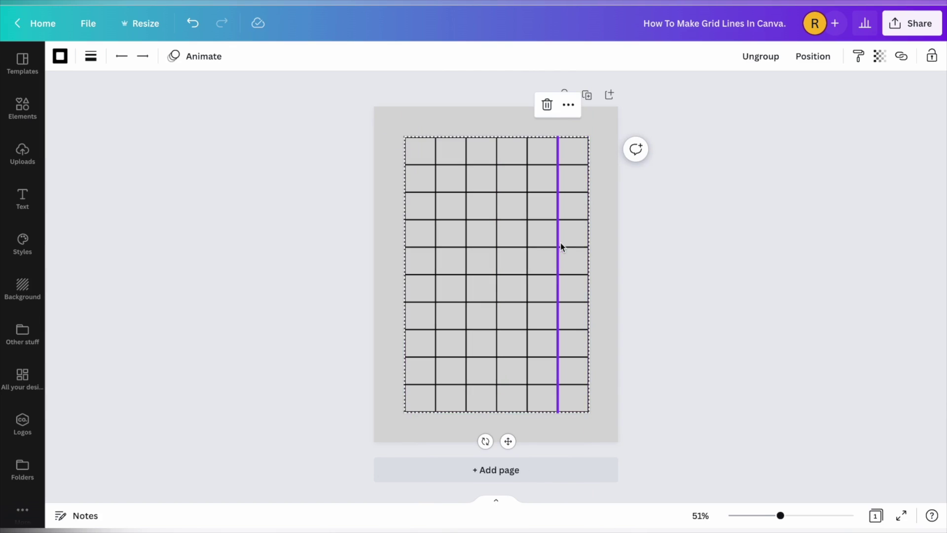
{"action": "left_click", "coordinate": [611, 262]}
{"action": "left_click", "coordinate": [558, 214]}
{"action": "left_click_drag", "start_coordinate": [558, 213], "coordinate": [583, 267]}
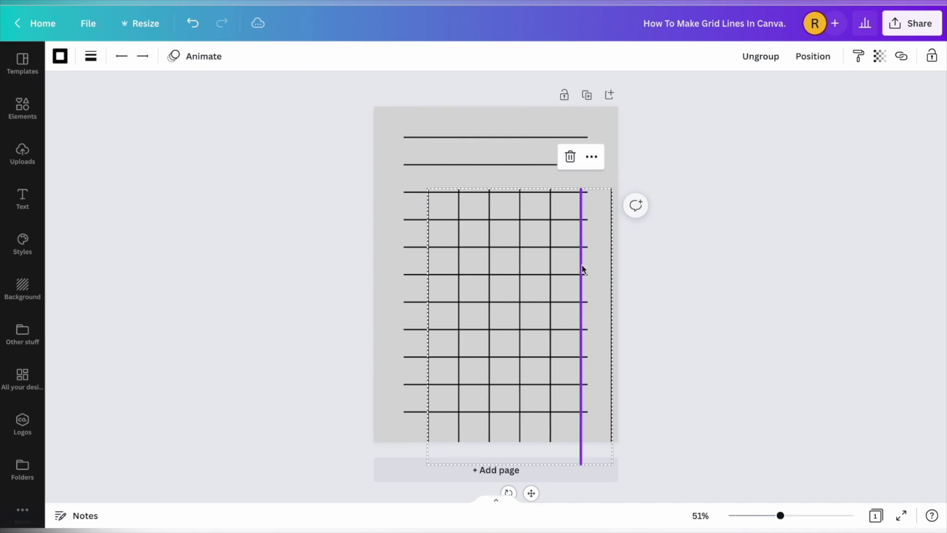
{"action": "left_click", "coordinate": [523, 138]}
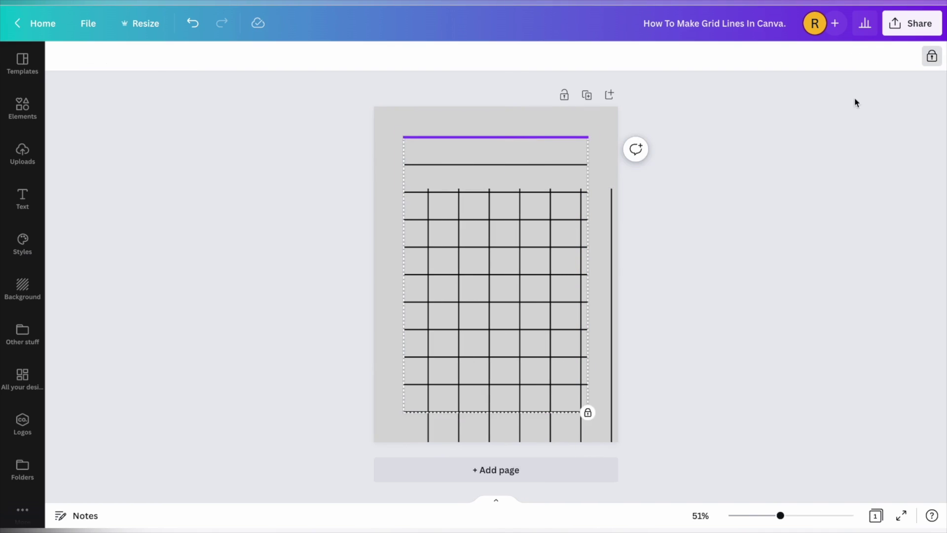
{"action": "left_click", "coordinate": [932, 56]}
{"action": "left_click", "coordinate": [783, 238]}
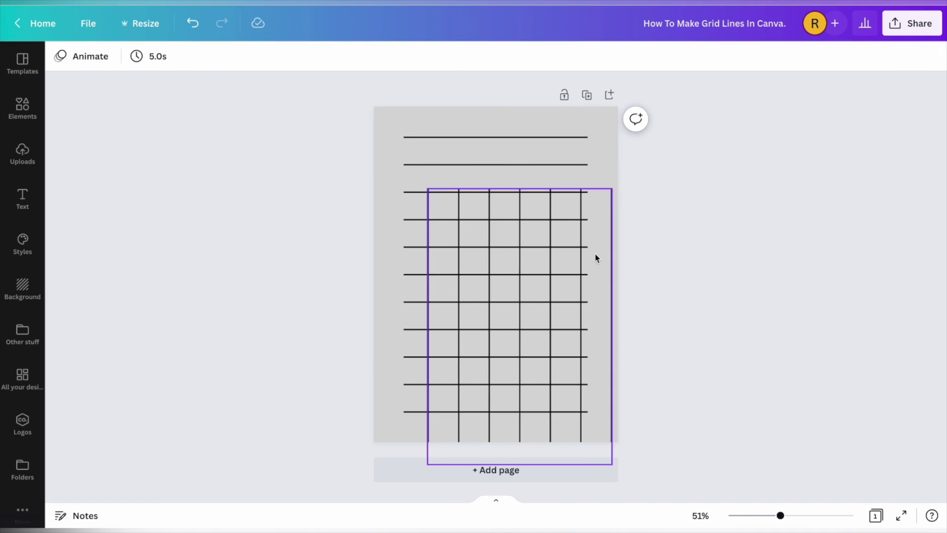
Move the vertical lines onto the horizontal ones, then group every line into one grid.
{"action": "left_click_drag", "start_coordinate": [584, 269], "coordinate": [560, 220]}
{"action": "left_click", "coordinate": [669, 238]}
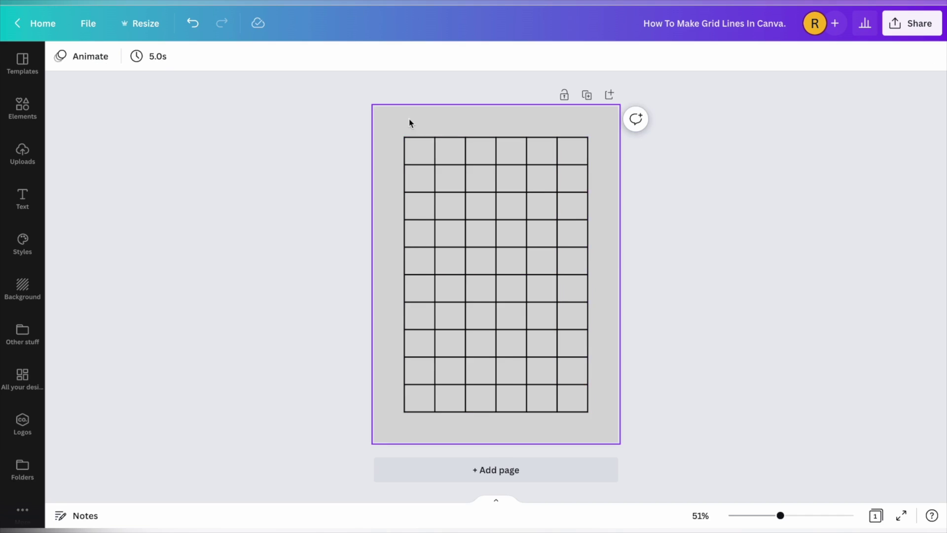
{"action": "left_click_drag", "start_coordinate": [390, 119], "coordinate": [616, 439]}
{"action": "left_click", "coordinate": [737, 57]}
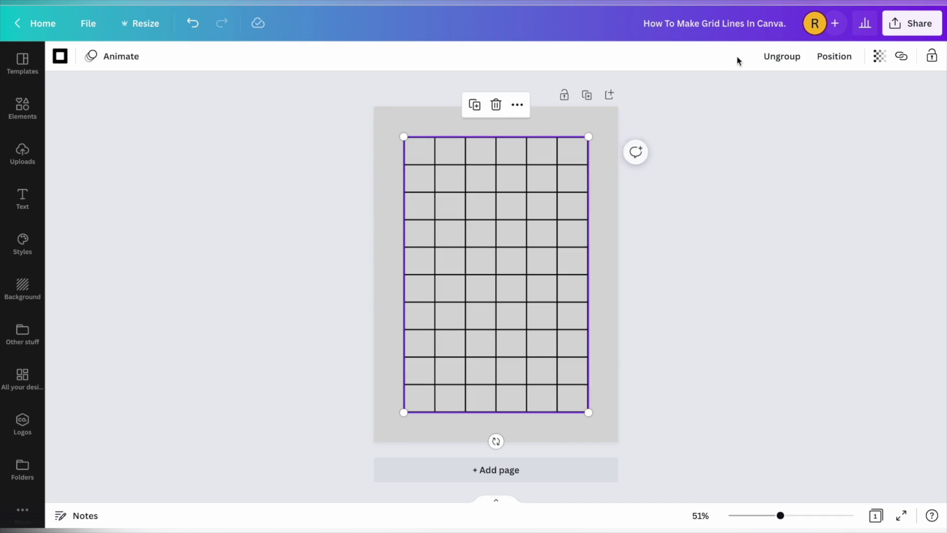
{"action": "mouse_move", "coordinate": [514, 224]}
{"action": "left_mouse_down"}
{"action": "mouse_move", "coordinate": [526, 201]}
{"action": "mouse_move", "coordinate": [539, 271]}
{"action": "mouse_move", "coordinate": [544, 197]}
{"action": "mouse_move", "coordinate": [488, 203]}
{"action": "mouse_move", "coordinate": [494, 229]}
{"action": "mouse_move", "coordinate": [516, 220]}
{"action": "mouse_move", "coordinate": [507, 223]}
{"action": "left_mouse_up"}
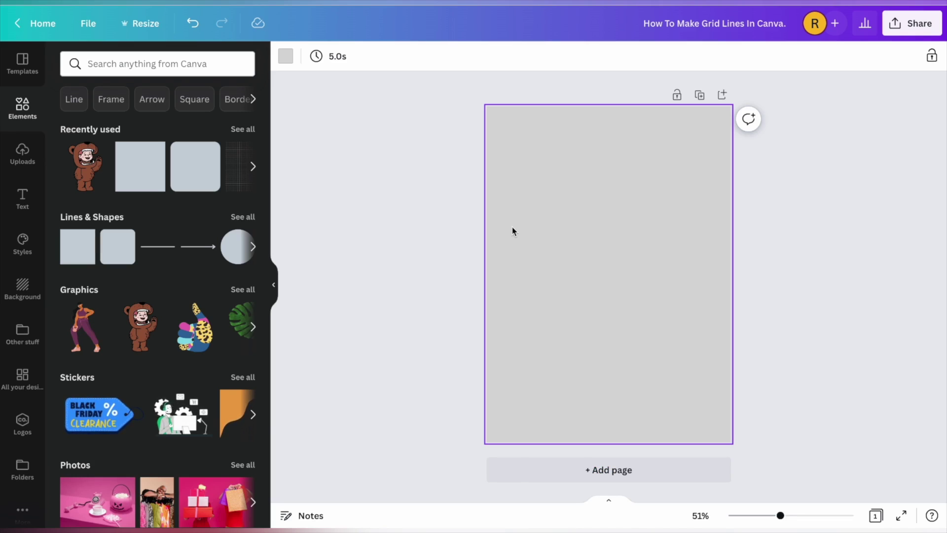
Click the Elements search bar to begin a new element search.
{"action": "left_click", "coordinate": [107, 64]}
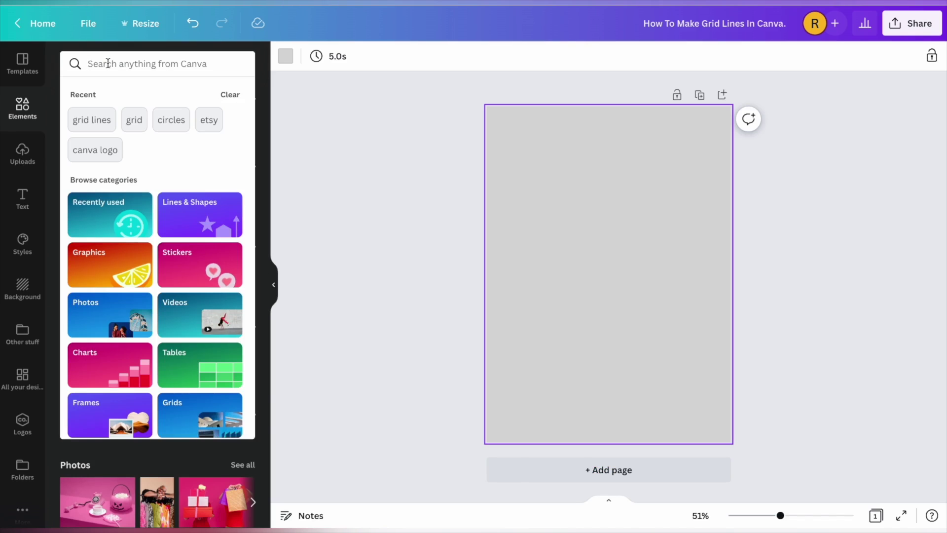
Add a 'grid lines' graphic from Elements and stretch it across the page below the top margin.
{"action": "type", "text": "grid"}
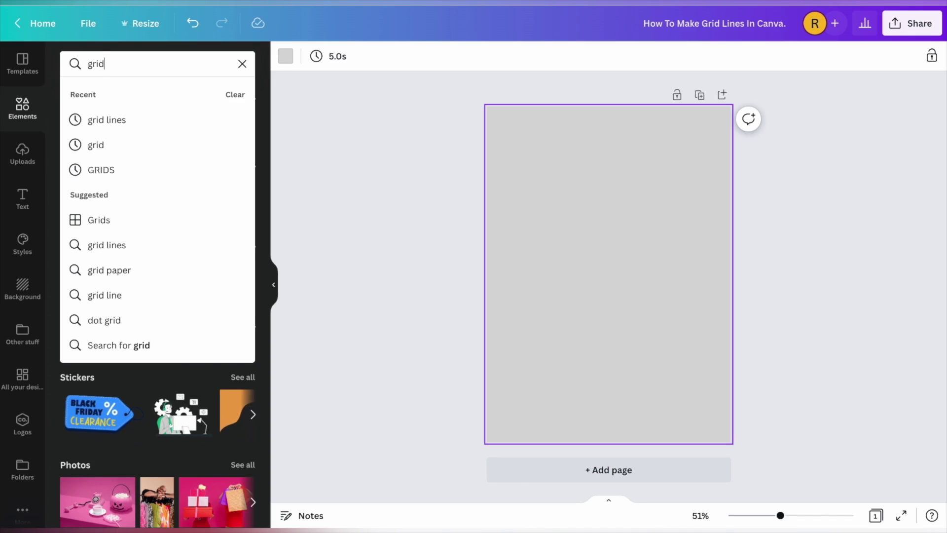
{"action": "type", "text": " lines"}
{"action": "key", "text": "Return"}
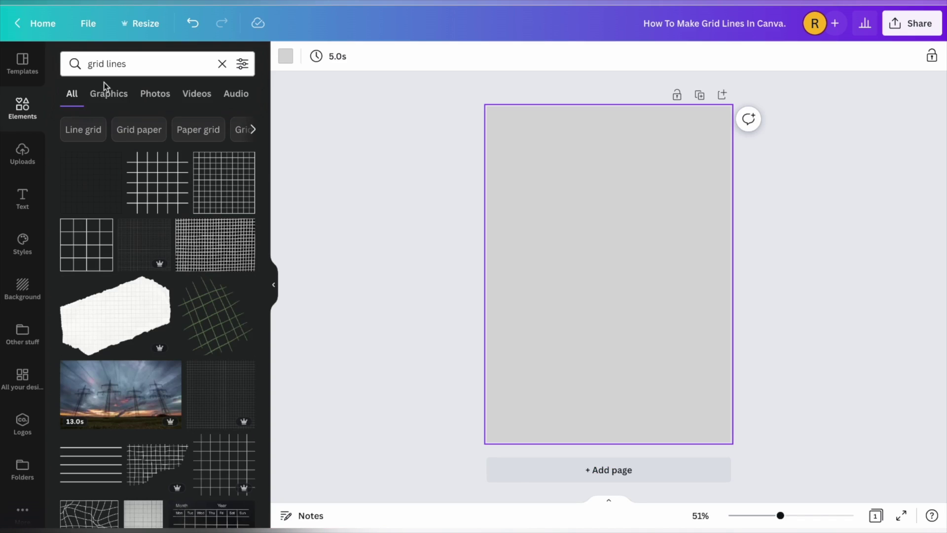
{"action": "left_click", "coordinate": [234, 203]}
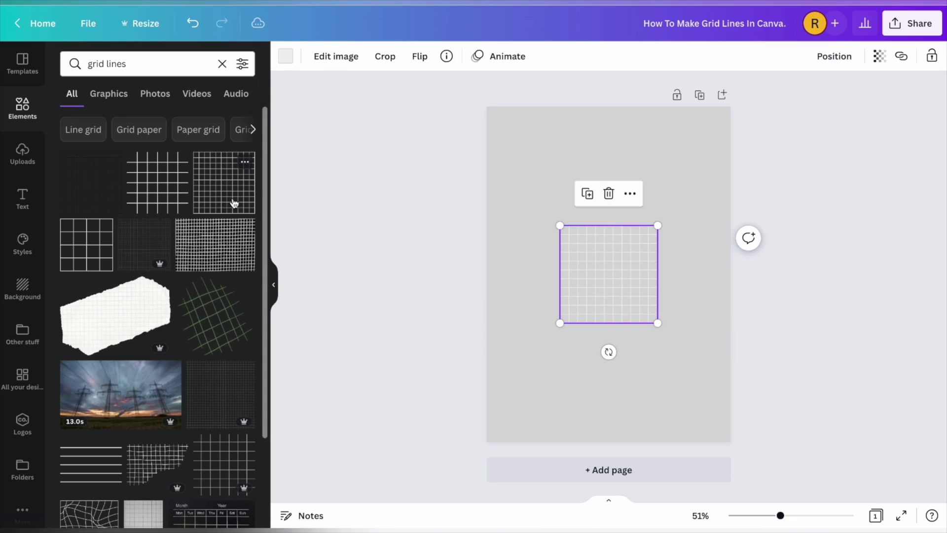
{"action": "left_click_drag", "start_coordinate": [639, 304], "coordinate": [731, 350]}
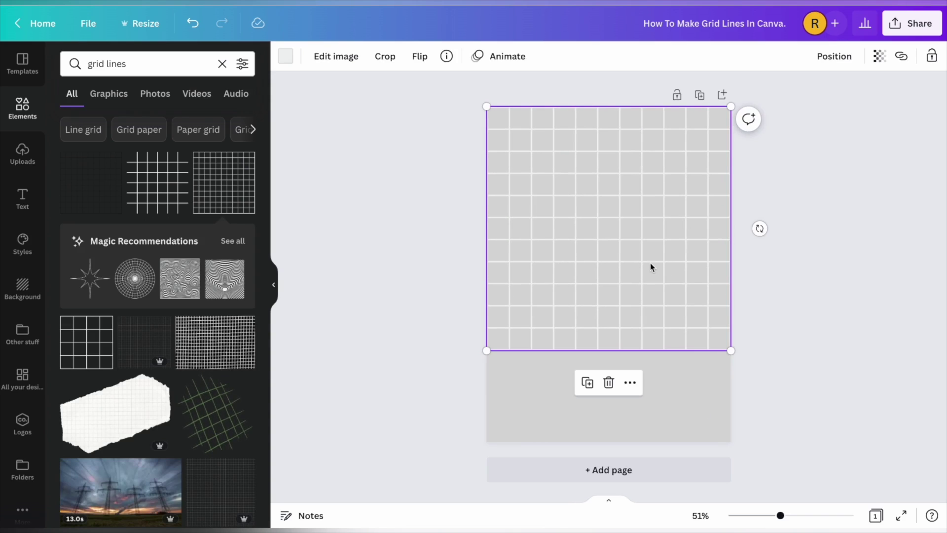
{"action": "left_click_drag", "start_coordinate": [651, 267], "coordinate": [658, 334]}
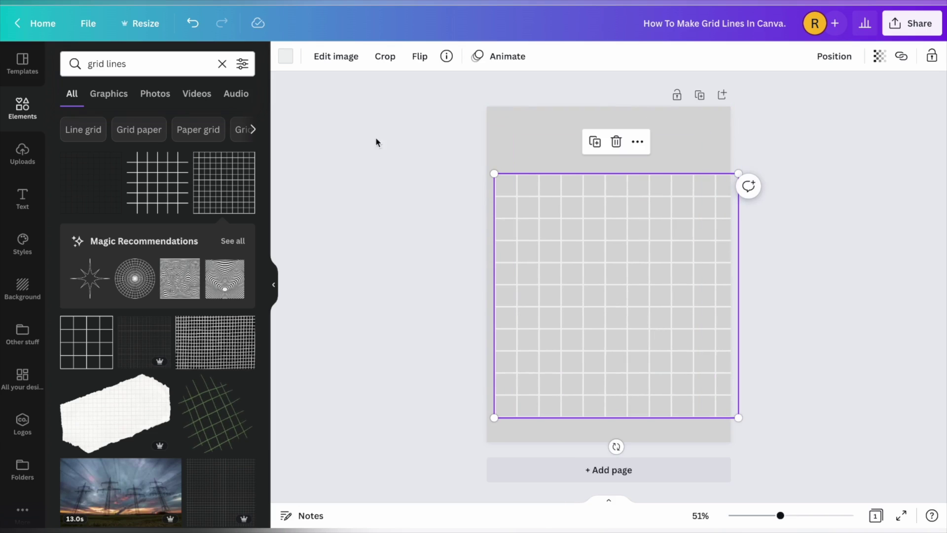
{"action": "left_click", "coordinate": [22, 111]}
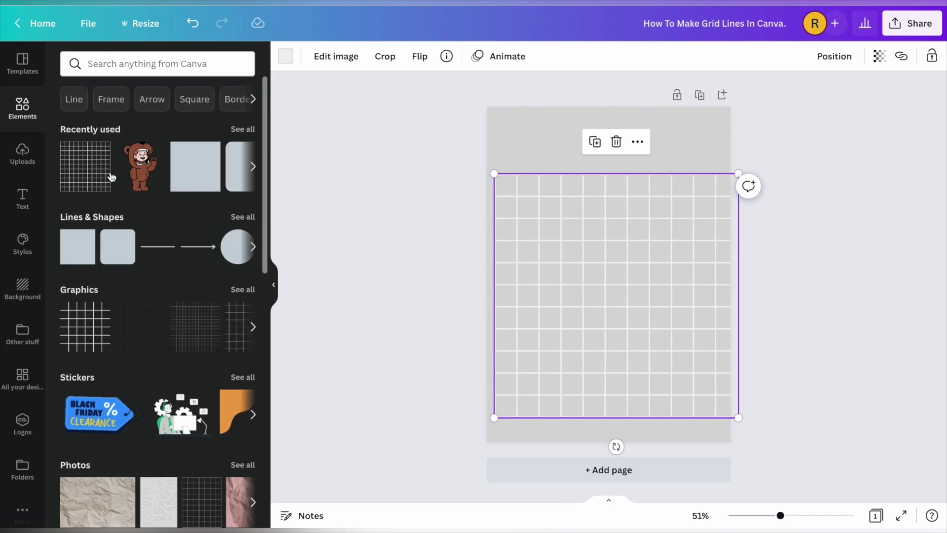
Add a pink square and shrink it to about one grid cell.
{"action": "left_click", "coordinate": [79, 246]}
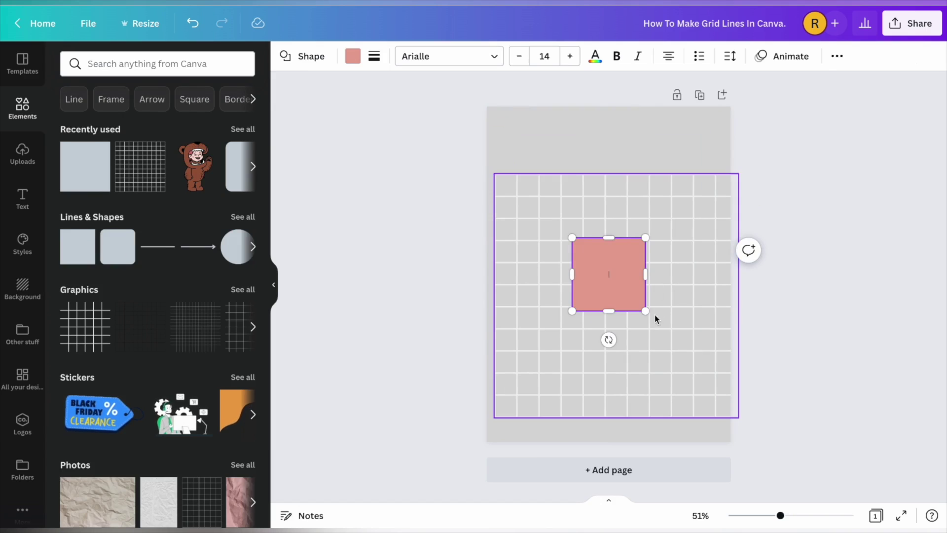
{"action": "left_click_drag", "start_coordinate": [645, 311], "coordinate": [629, 291]}
{"action": "key", "text": "Escape"}
{"action": "key", "text": "ctrl+z"}
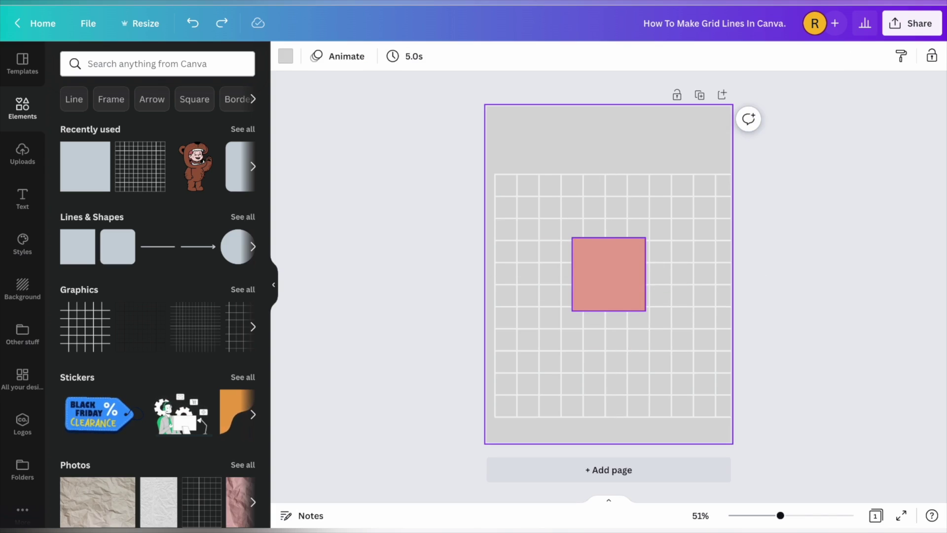
{"action": "left_click", "coordinate": [640, 306]}
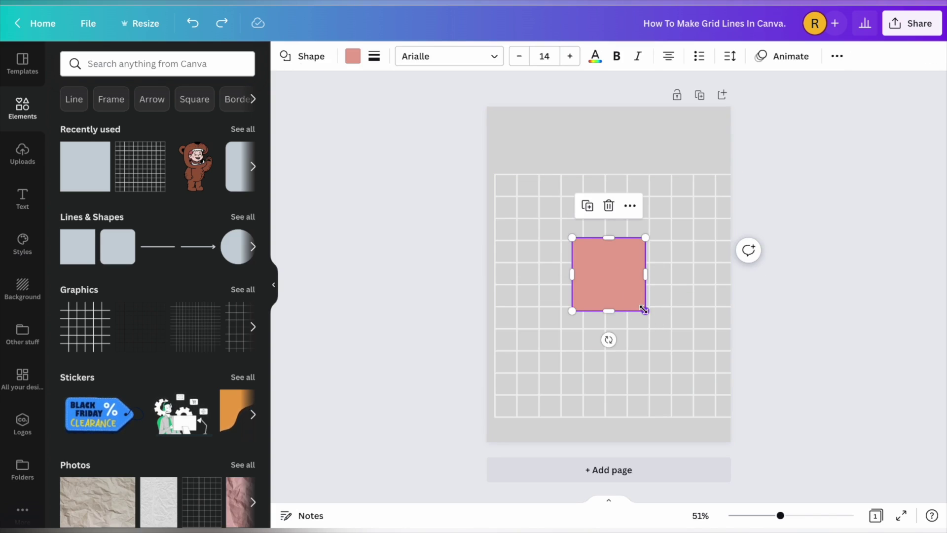
{"action": "left_click_drag", "start_coordinate": [644, 310], "coordinate": [599, 276]}
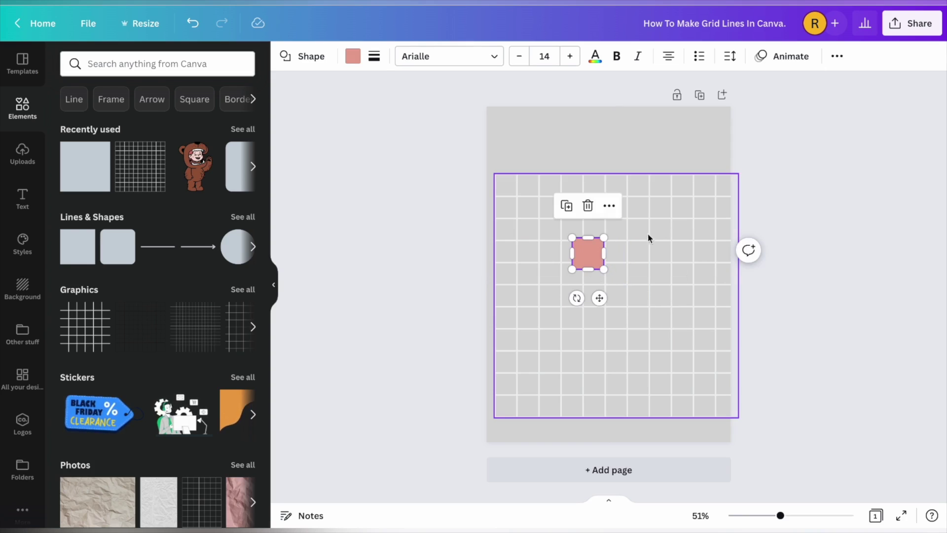
Place the square in the grid's left side, send it to back, and nudge the grid up.
{"action": "left_click_drag", "start_coordinate": [592, 264], "coordinate": [517, 162]}
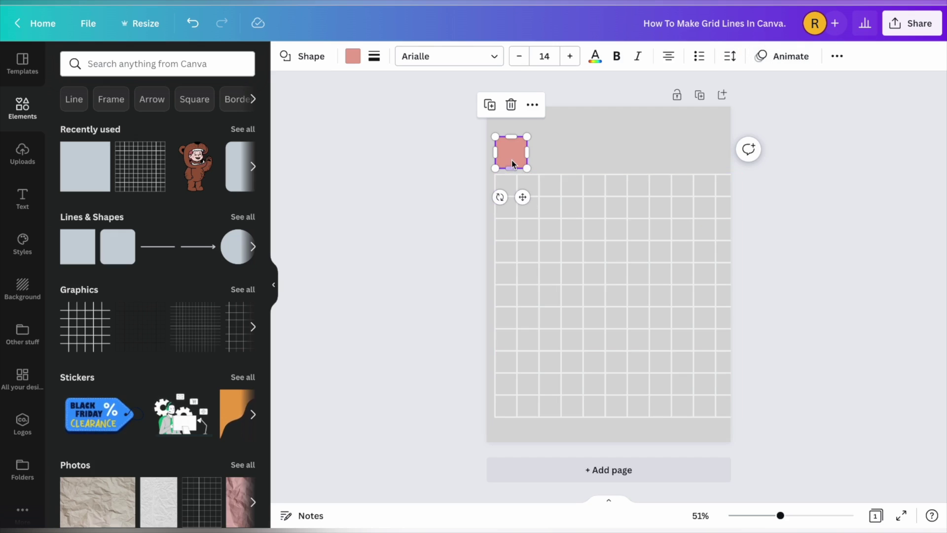
{"action": "left_click_drag", "start_coordinate": [513, 160], "coordinate": [519, 253]}
{"action": "right_click", "coordinate": [526, 254]}
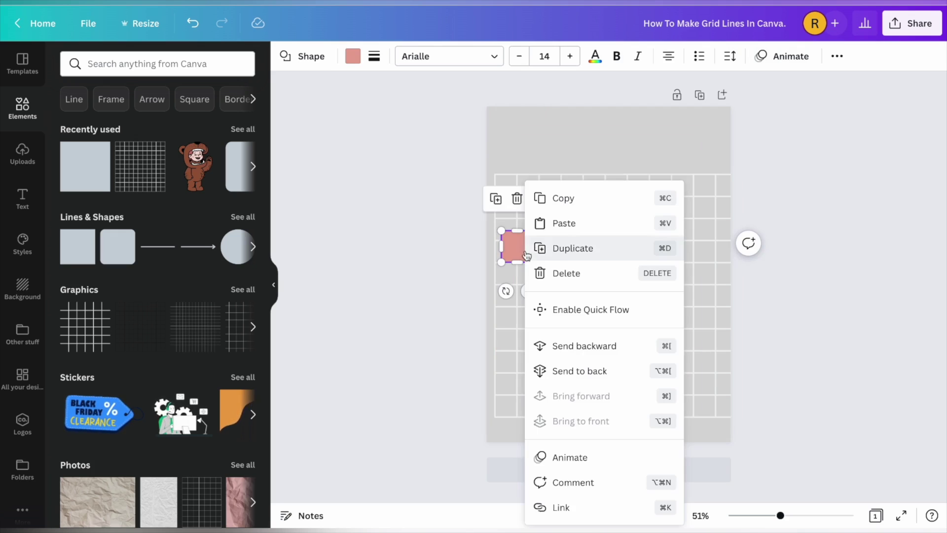
{"action": "left_click", "coordinate": [567, 370]}
{"action": "left_click", "coordinate": [698, 338]}
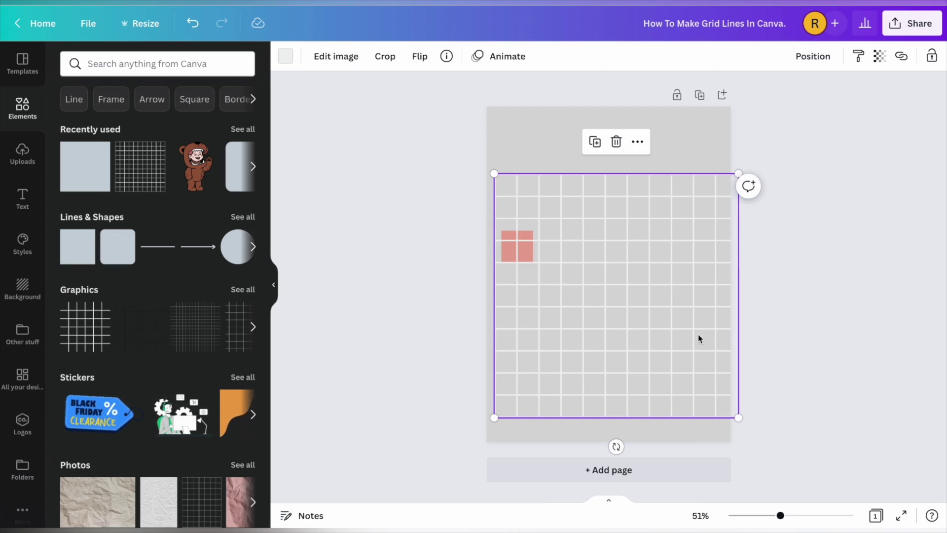
{"action": "left_click_drag", "start_coordinate": [622, 291], "coordinate": [629, 263]}
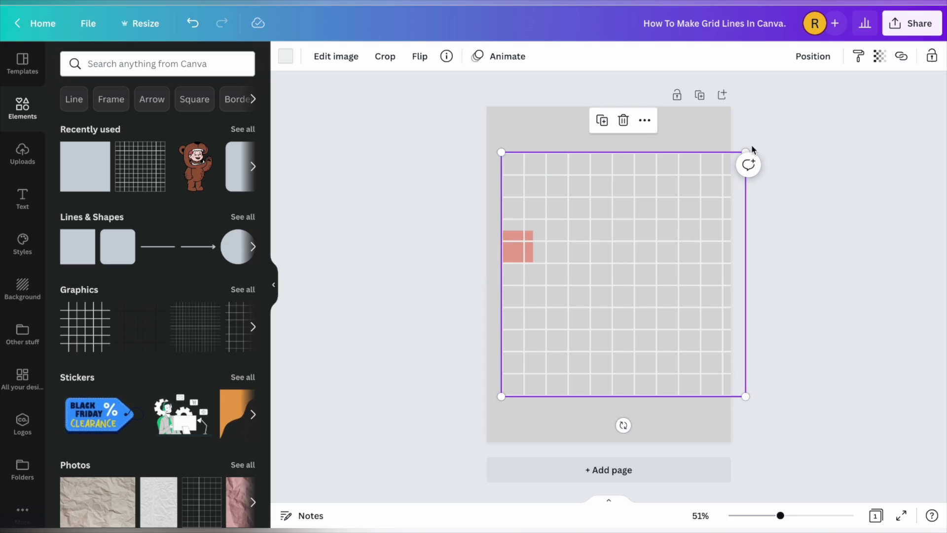
Enlarge the grid to about 9.1 × 9.1, flush with the page's left edge and overhanging the right.
{"action": "left_click_drag", "start_coordinate": [746, 150], "coordinate": [767, 131]}
{"action": "left_click_drag", "start_coordinate": [767, 397], "coordinate": [789, 417]}
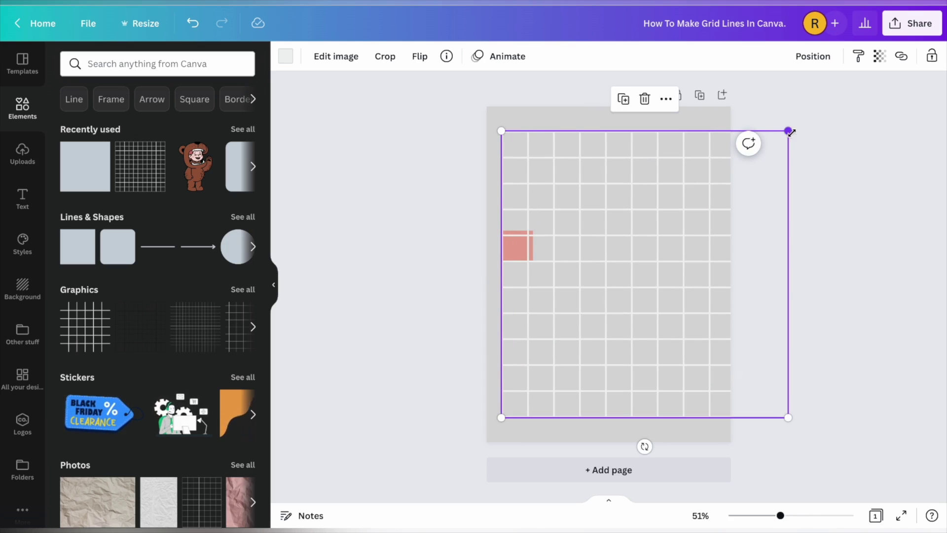
{"action": "left_click_drag", "start_coordinate": [792, 132], "coordinate": [827, 121]}
{"action": "left_click_drag", "start_coordinate": [813, 418], "coordinate": [841, 460]}
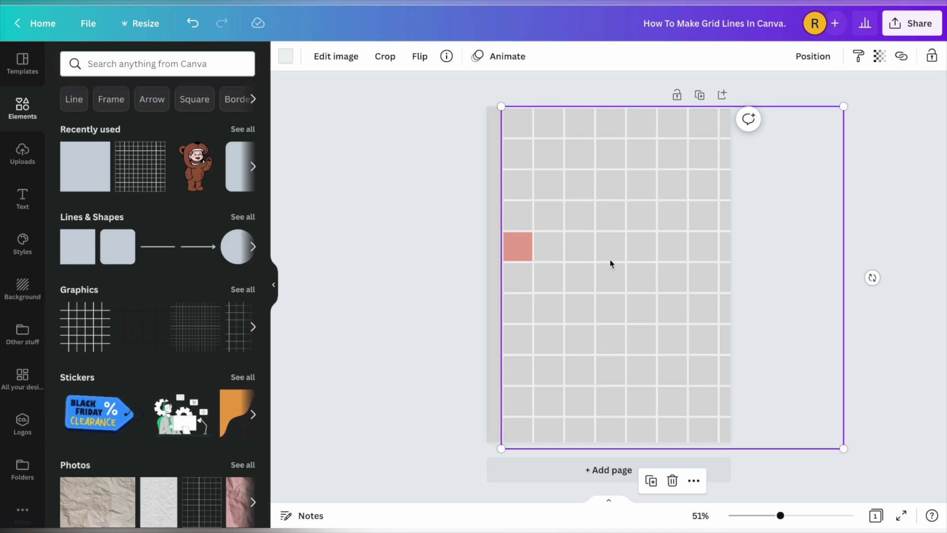
{"action": "left_click_drag", "start_coordinate": [709, 284], "coordinate": [694, 286]}
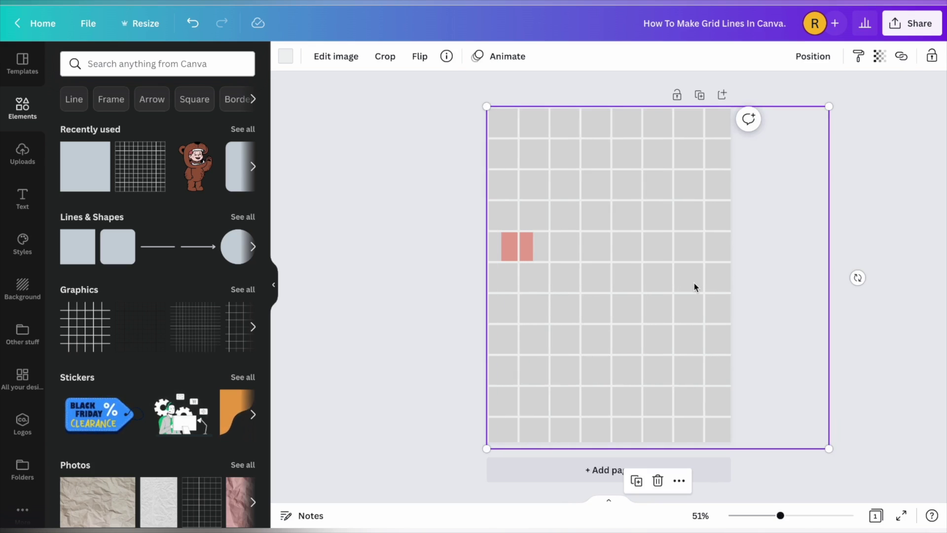
Crop the grid's right and bottom edges to the page width, leaving 7 columns by 9 rows.
{"action": "double_click", "coordinate": [694, 287]}
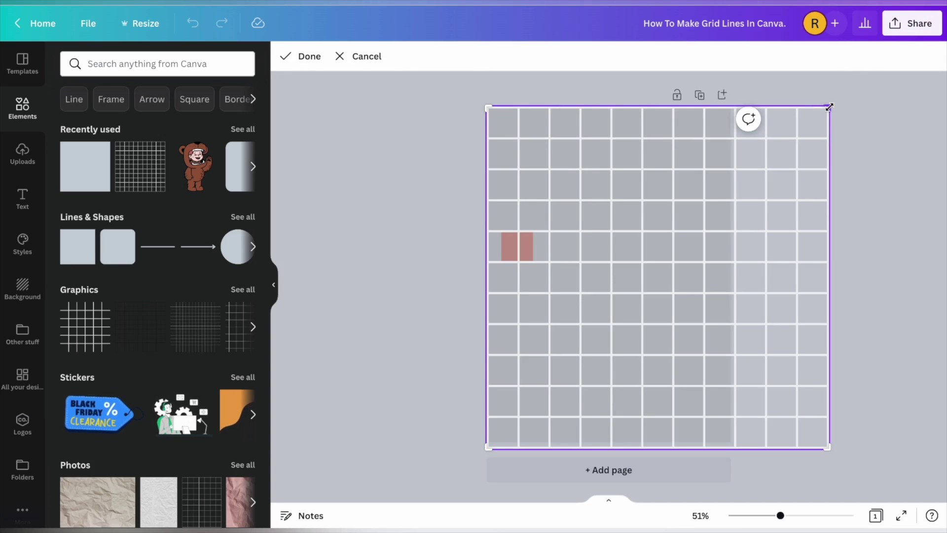
{"action": "left_click_drag", "start_coordinate": [829, 107], "coordinate": [707, 103]}
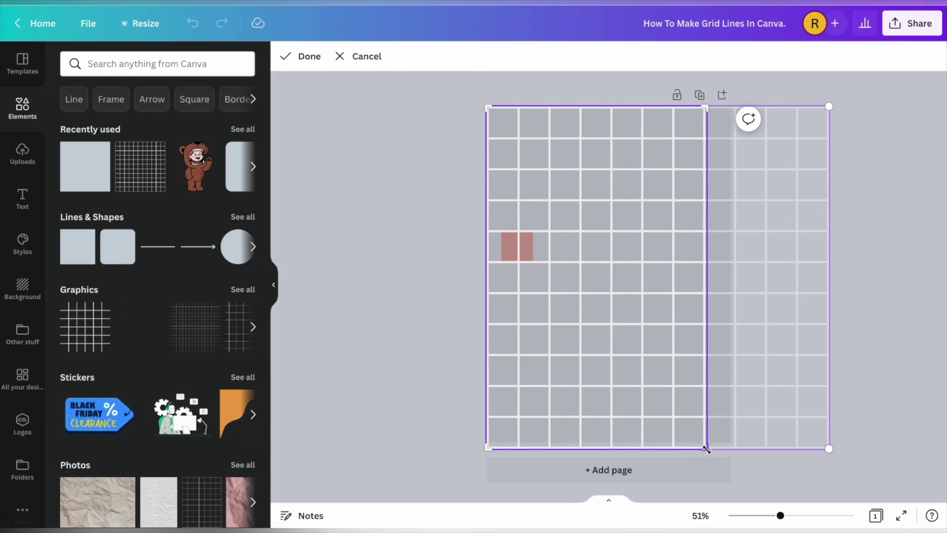
{"action": "left_click_drag", "start_coordinate": [706, 449], "coordinate": [707, 389]}
{"action": "left_click", "coordinate": [783, 275]}
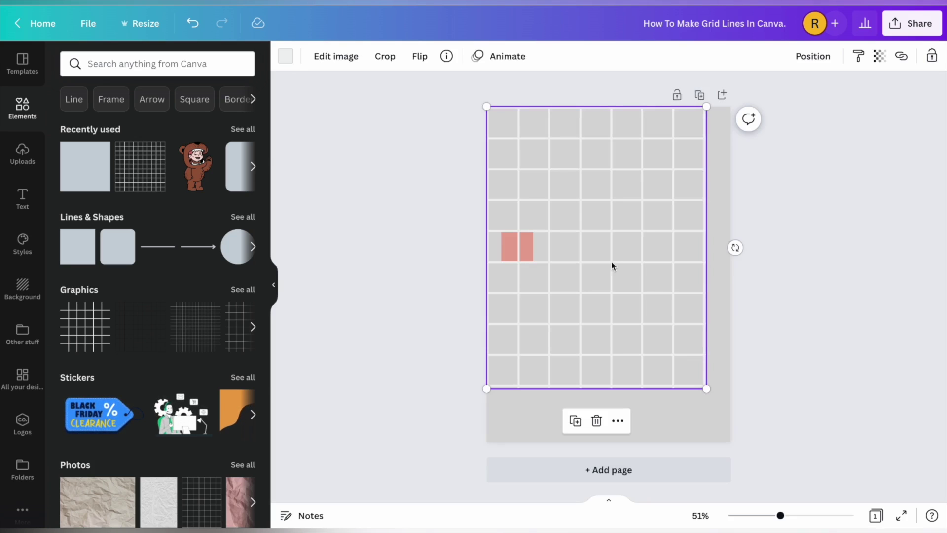
Shrink the grid to about 4 × 5.1 in the page's top-left corner.
{"action": "left_click_drag", "start_coordinate": [706, 389], "coordinate": [713, 428]}
{"action": "left_click", "coordinate": [838, 349]}
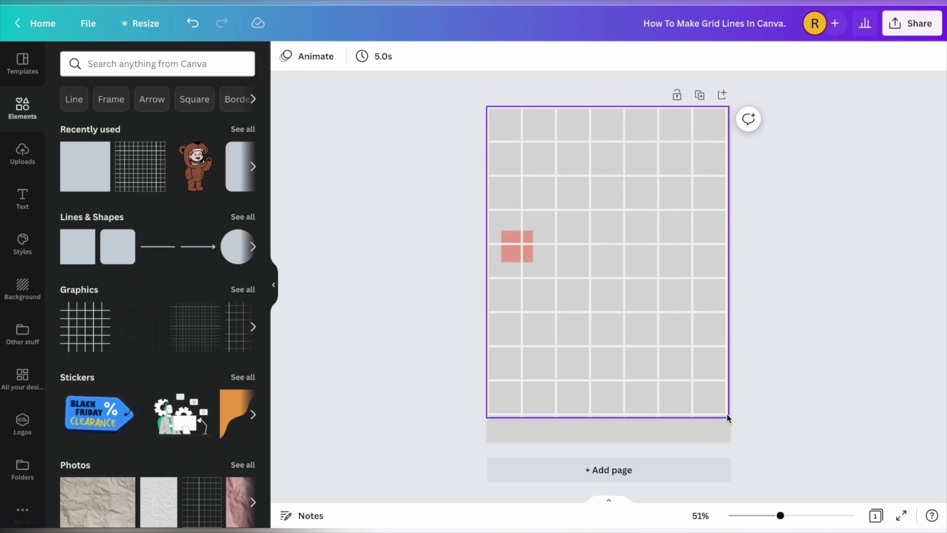
{"action": "left_click", "coordinate": [686, 390]}
{"action": "left_click_drag", "start_coordinate": [725, 419], "coordinate": [575, 238]}
Add a black line and place it over the grid's top rows.
{"action": "left_click", "coordinate": [628, 270]}
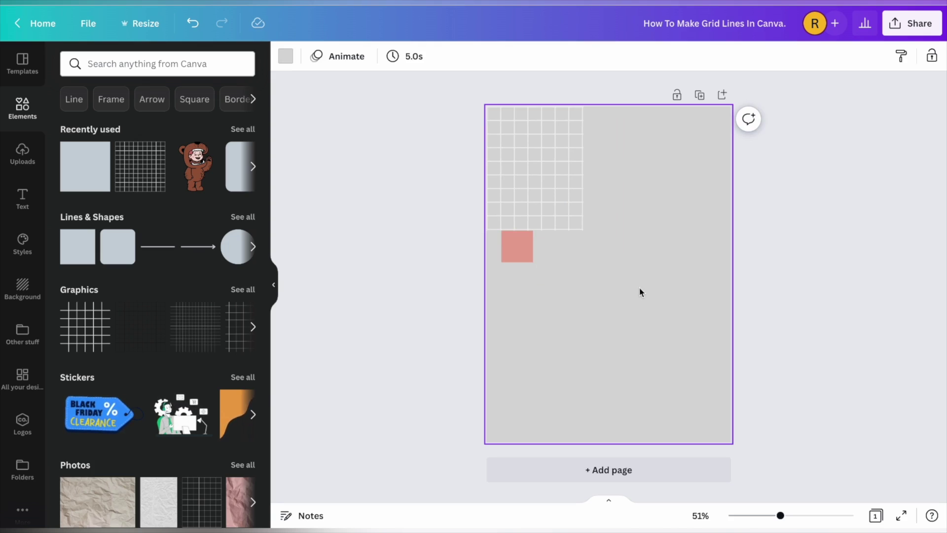
{"action": "key", "text": "l"}
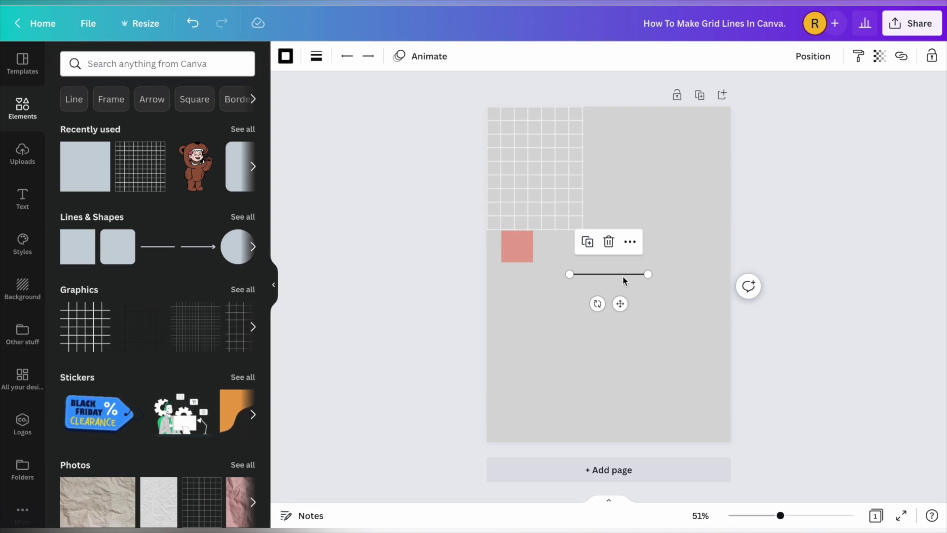
{"action": "left_click_drag", "start_coordinate": [623, 274], "coordinate": [573, 134]}
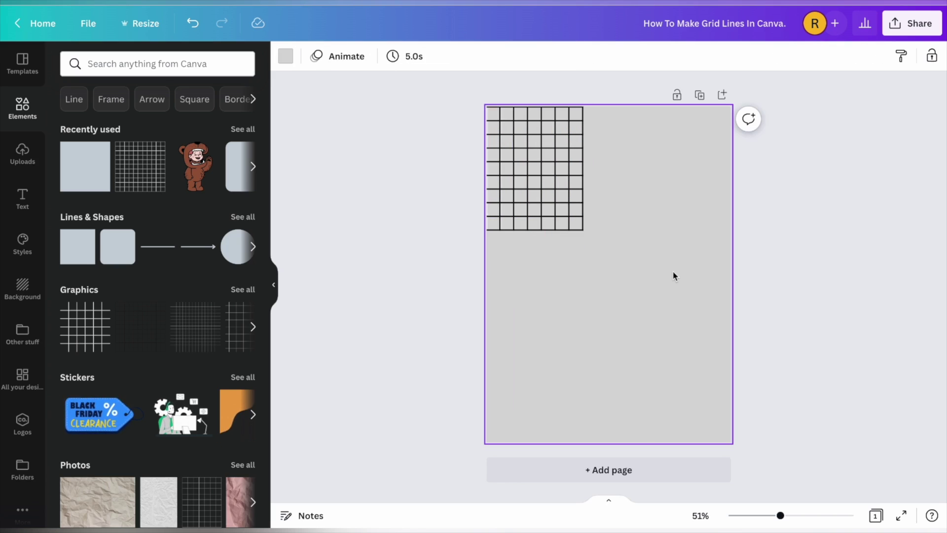